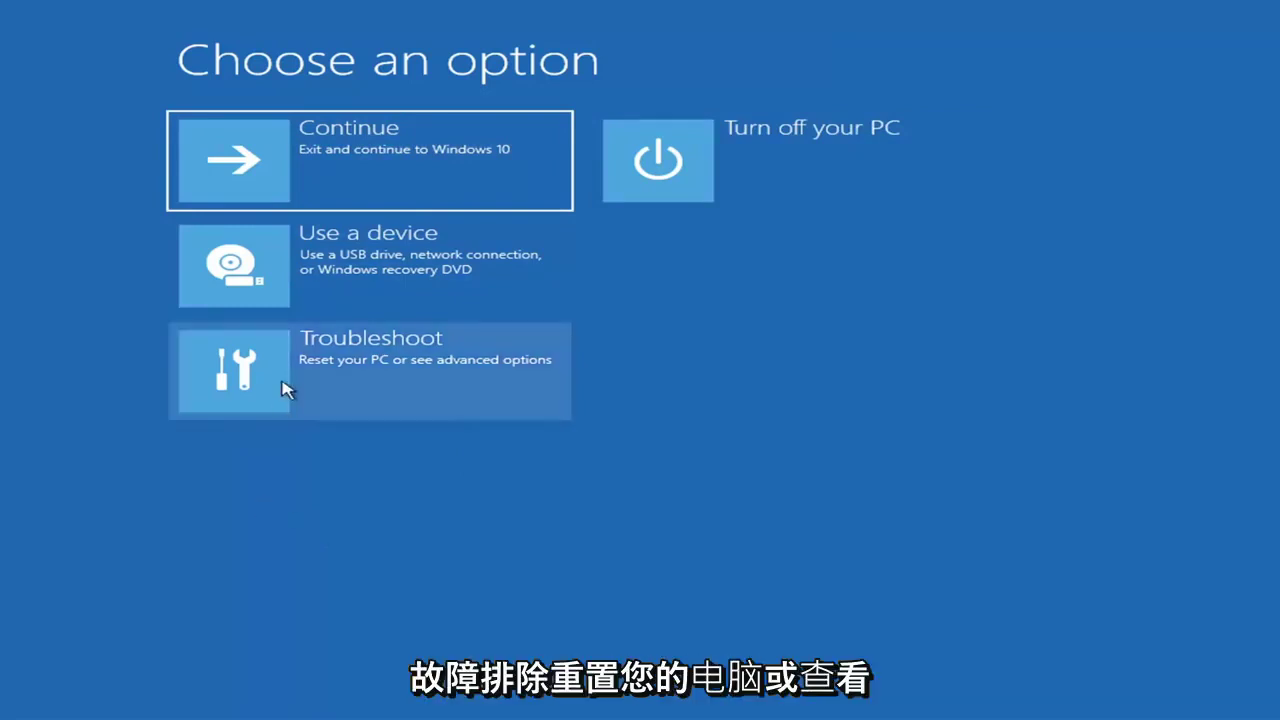
# Run Startup Repair from the advanced troubleshooting options of the recovery environment.
pyautogui.click(477, 381)
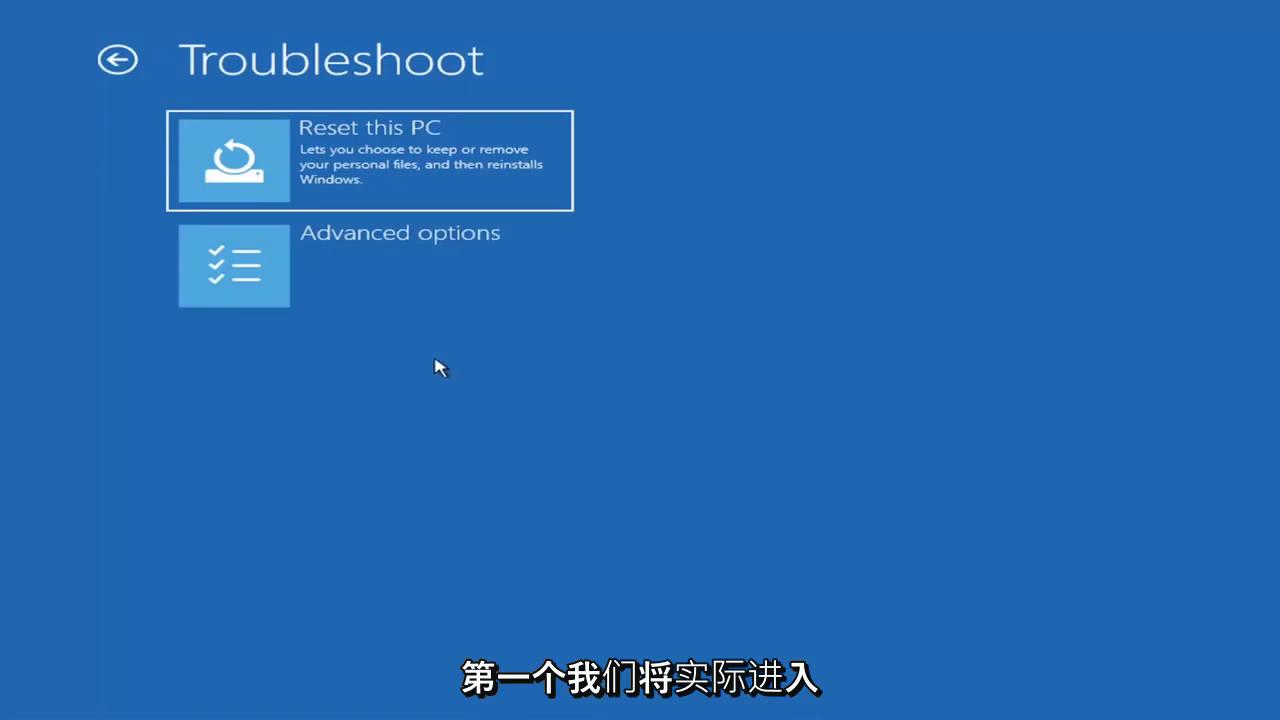
pyautogui.click(405, 271)
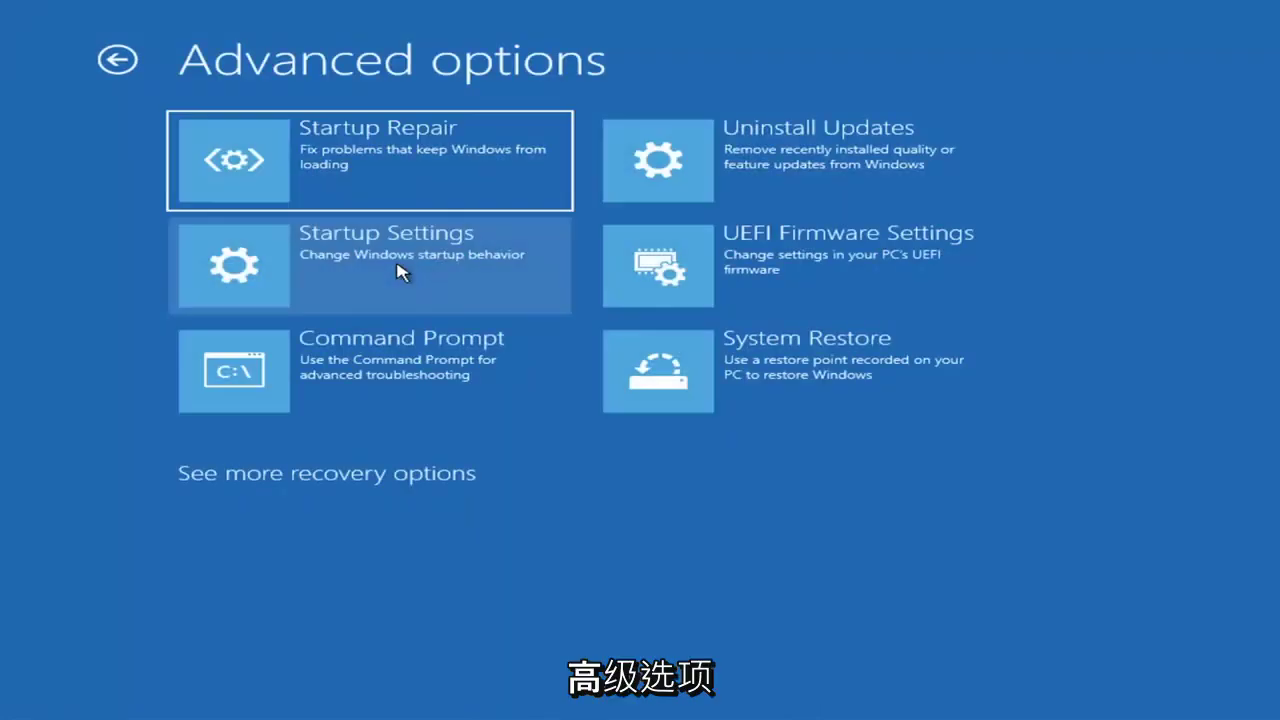
pyautogui.click(357, 175)
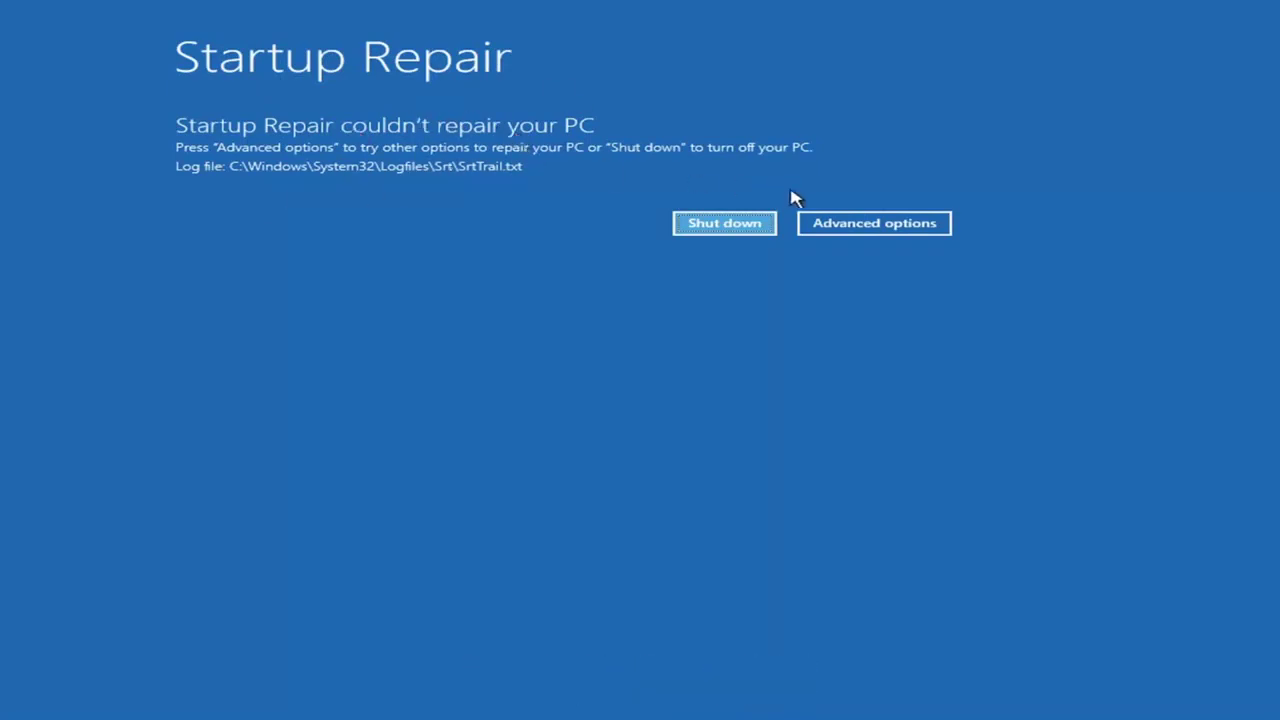
# Review the Startup Settings and Uninstall Updates pages among the advanced troubleshooting options, returning to Advanced options without removing any update.
pyautogui.click(890, 224)
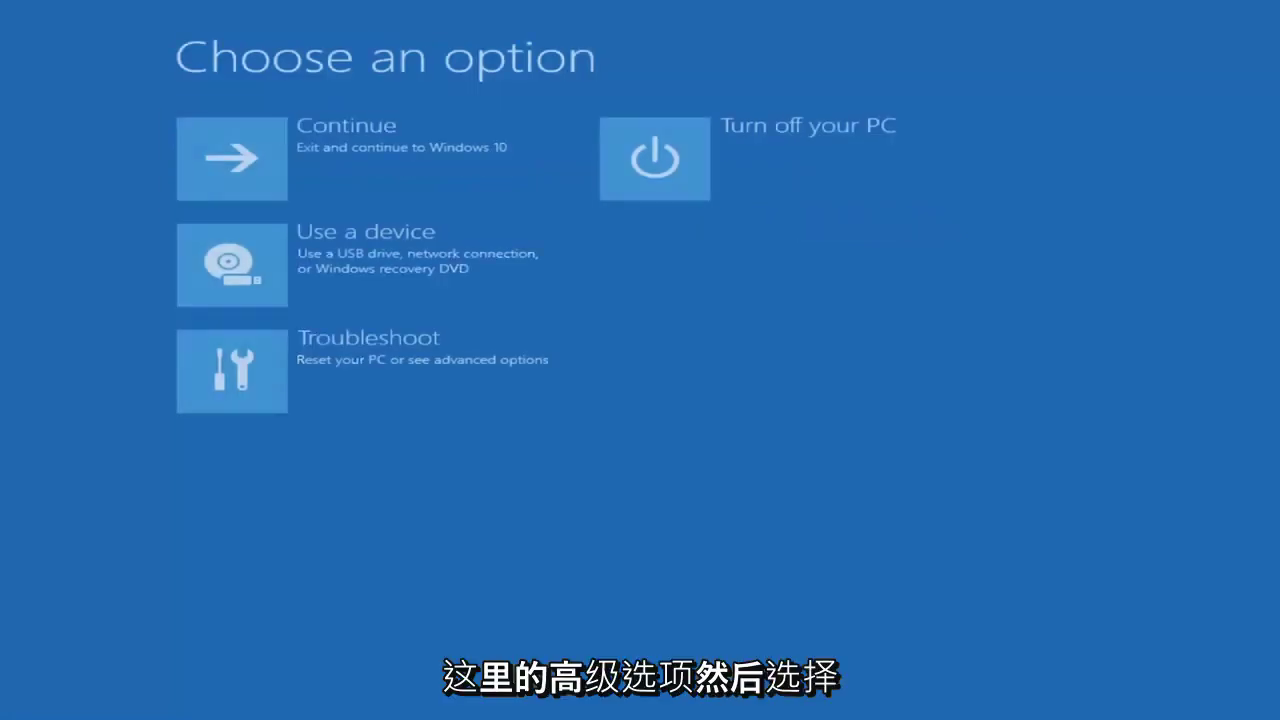
pyautogui.click(394, 372)
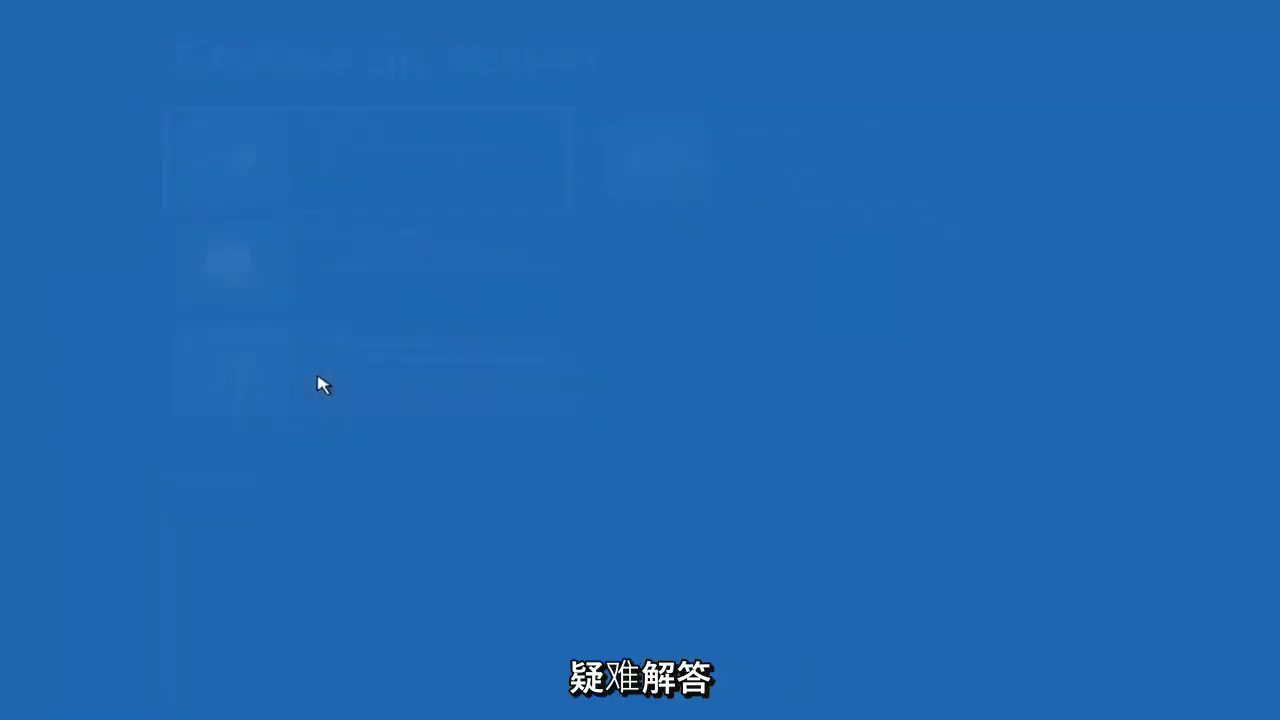
pyautogui.click(334, 280)
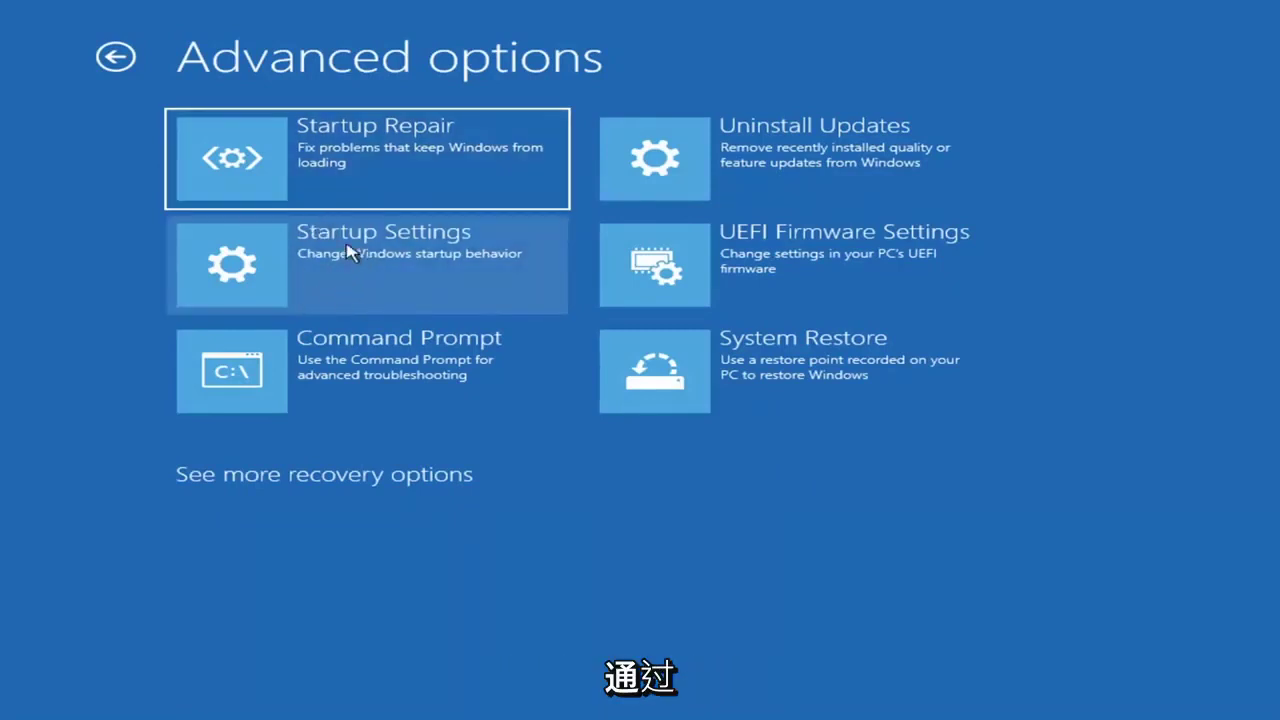
pyautogui.click(330, 266)
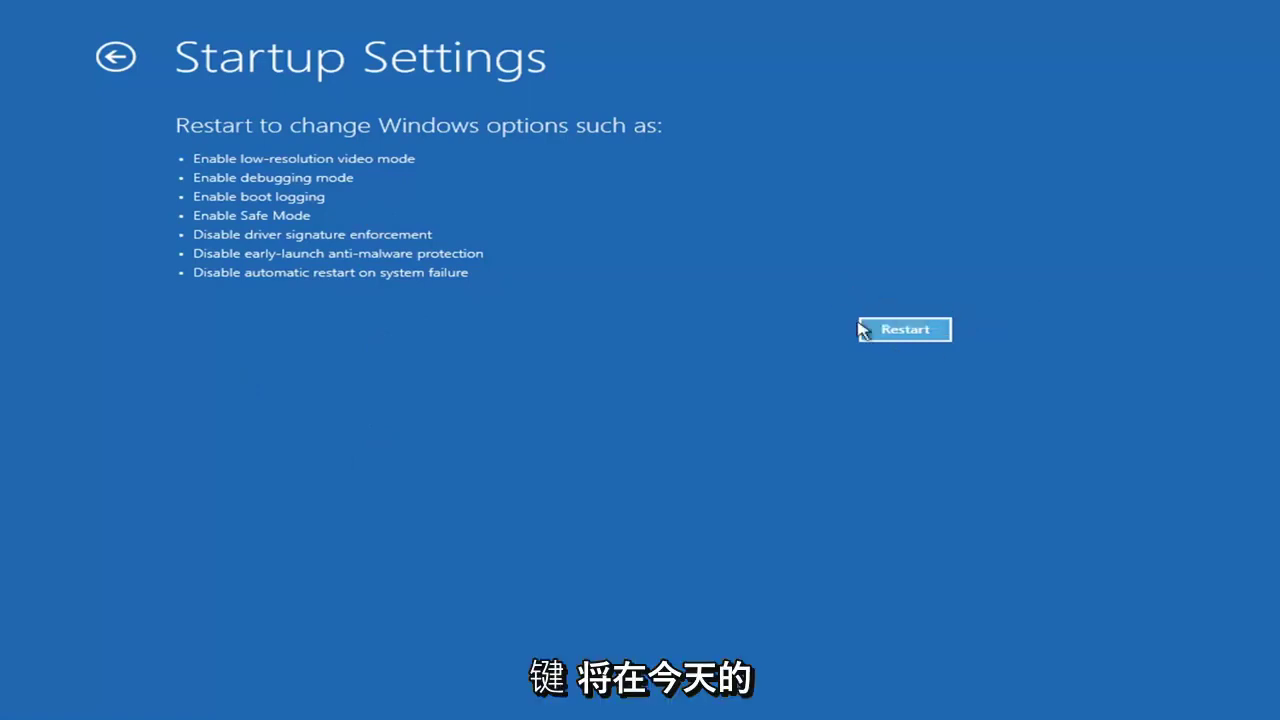
pyautogui.click(928, 331)
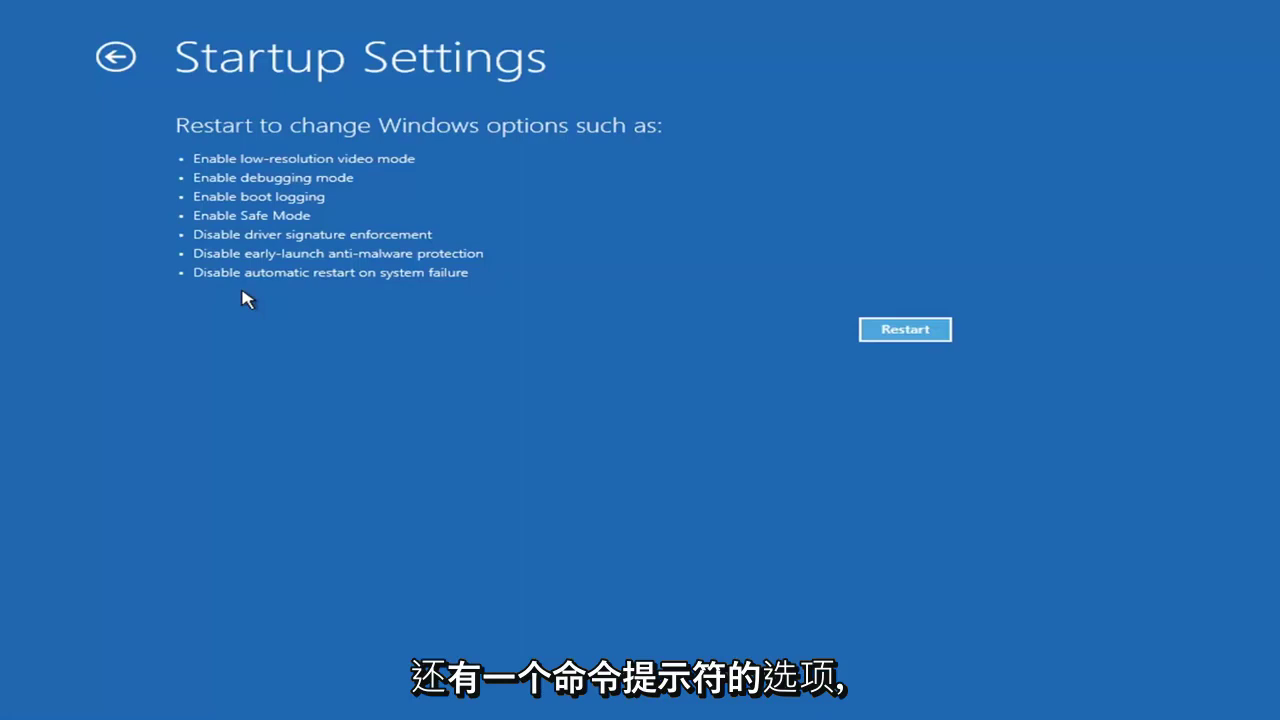
pyautogui.click(104, 56)
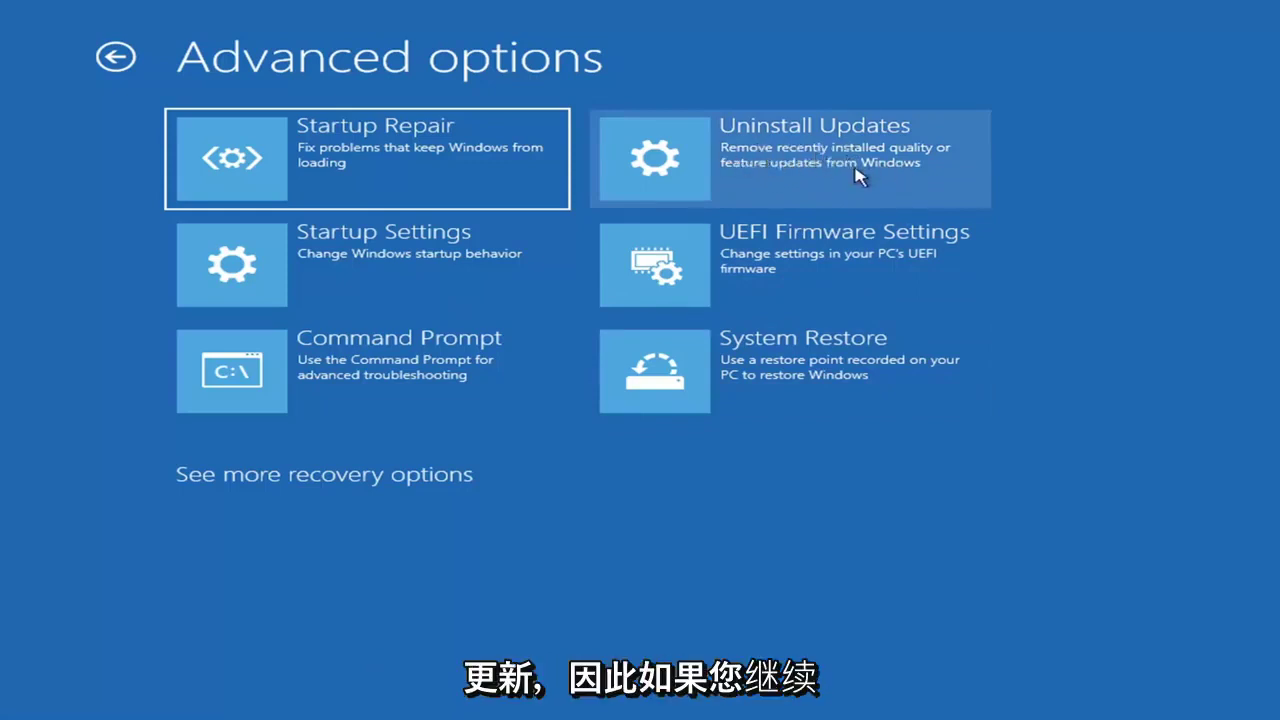
pyautogui.click(748, 165)
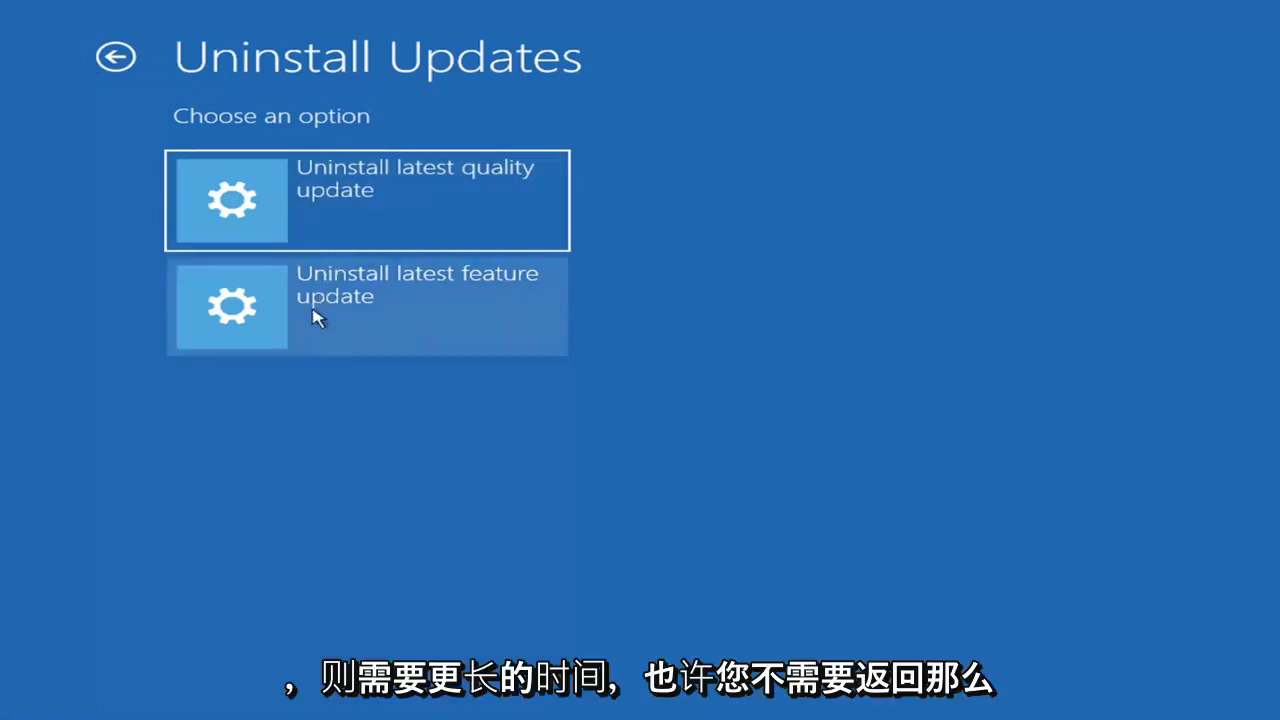
pyautogui.click(118, 56)
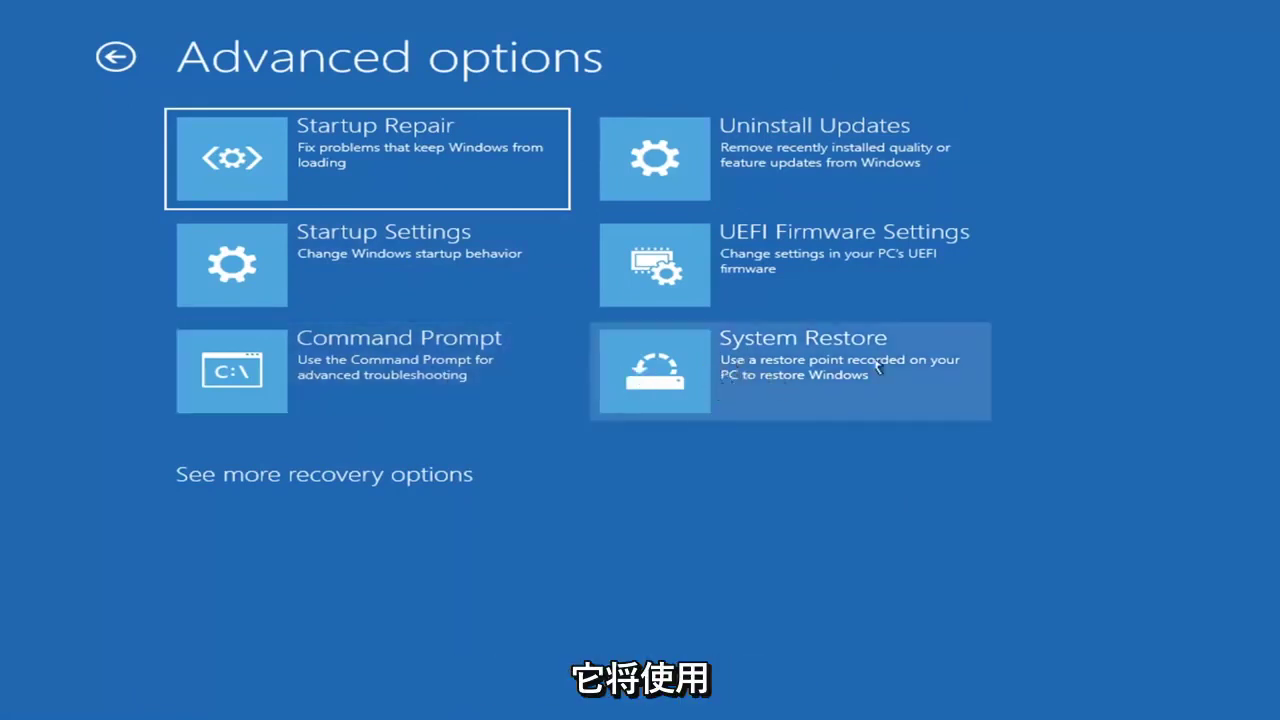
# Run System Restore with the "Before Updates" restore point of 7/9/2021 12:37:05 PM, restart the PC and dismiss the completion message.
pyautogui.click(863, 401)
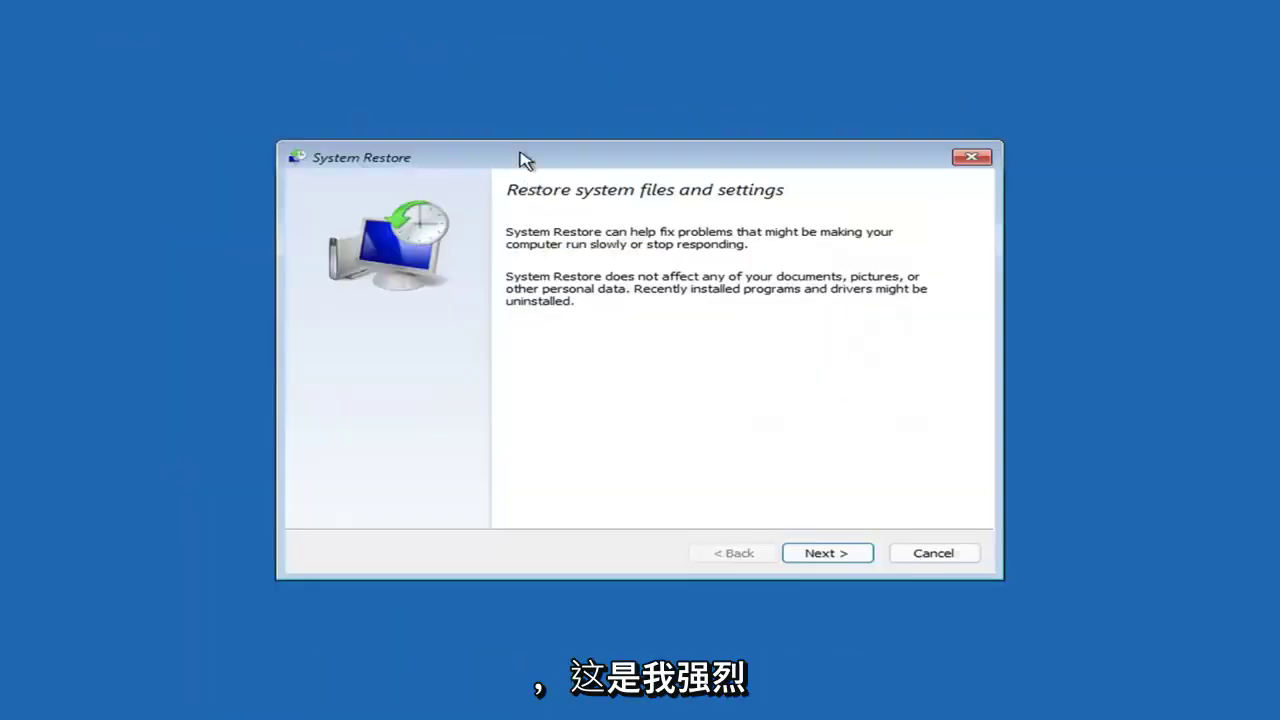
pyautogui.click(812, 552)
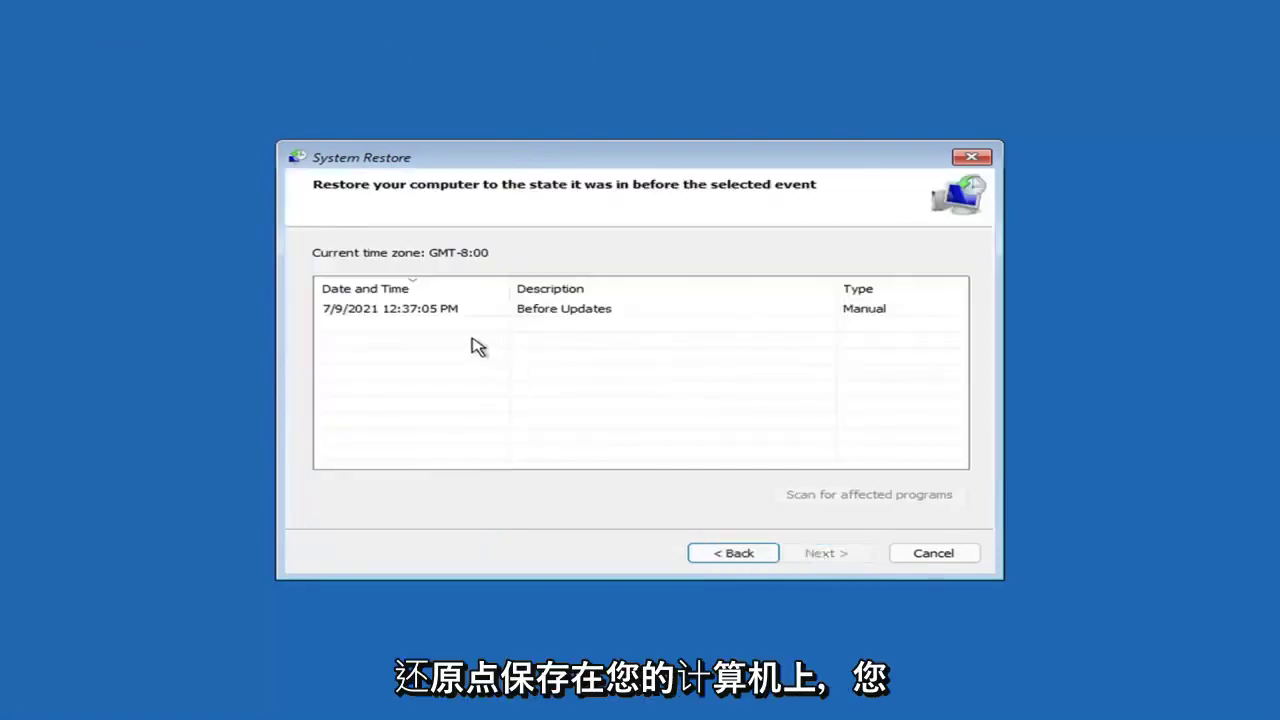
pyautogui.click(395, 316)
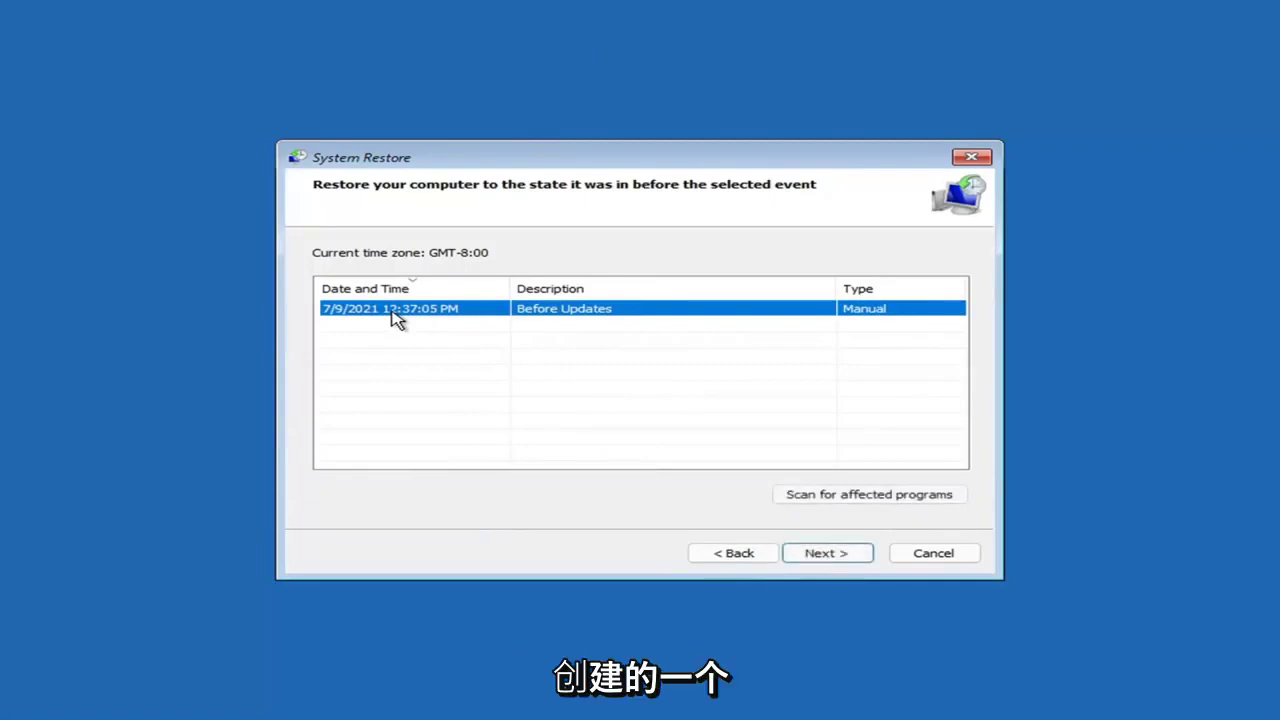
pyautogui.click(843, 557)
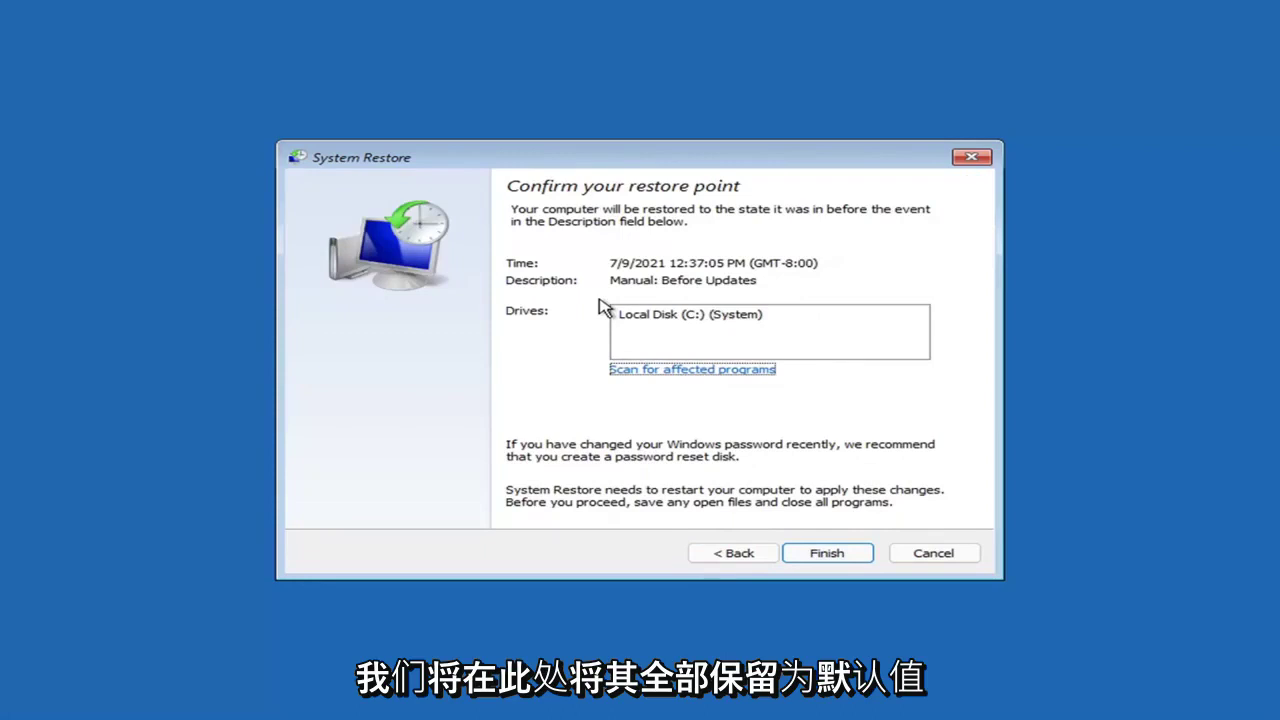
pyautogui.click(828, 558)
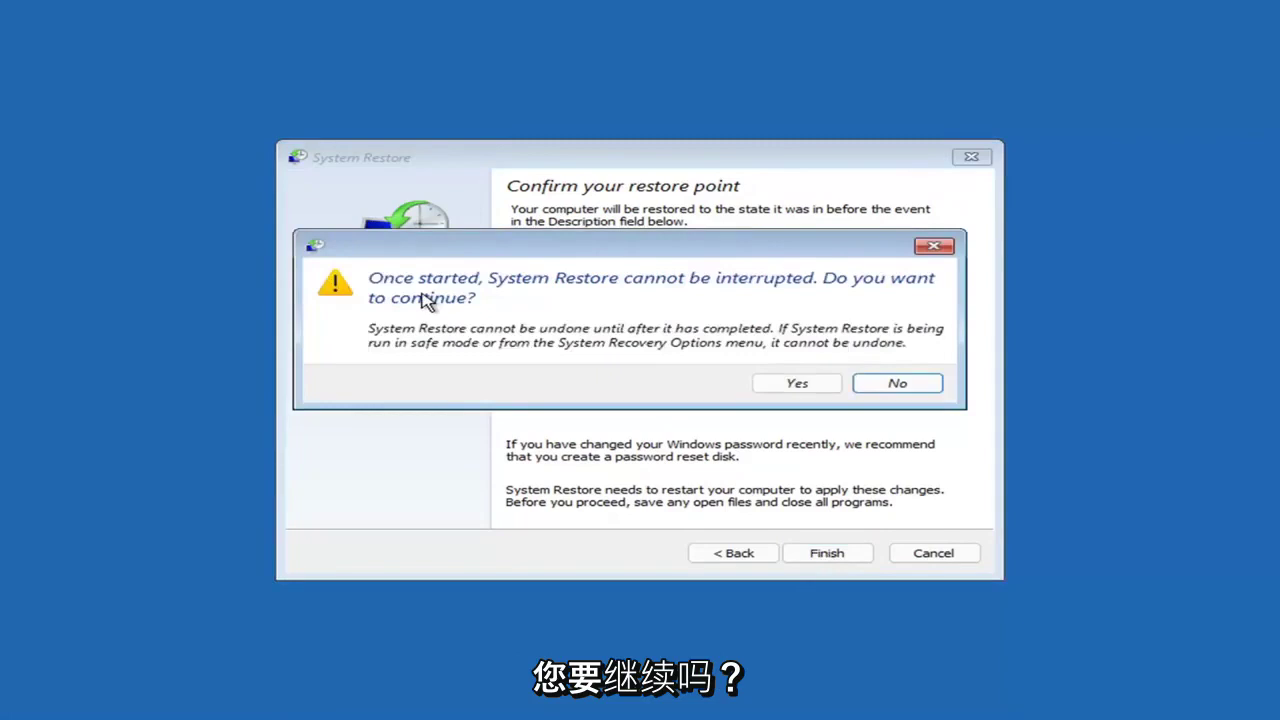
pyautogui.click(799, 388)
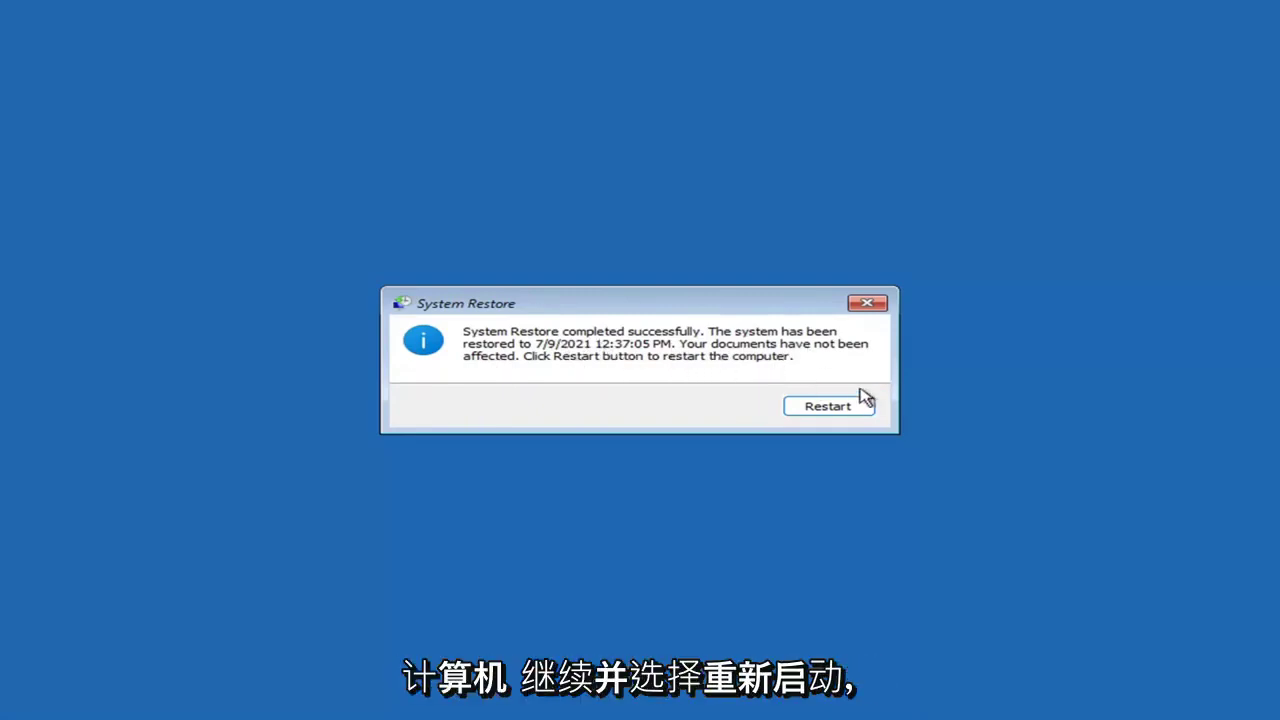
pyautogui.click(822, 408)
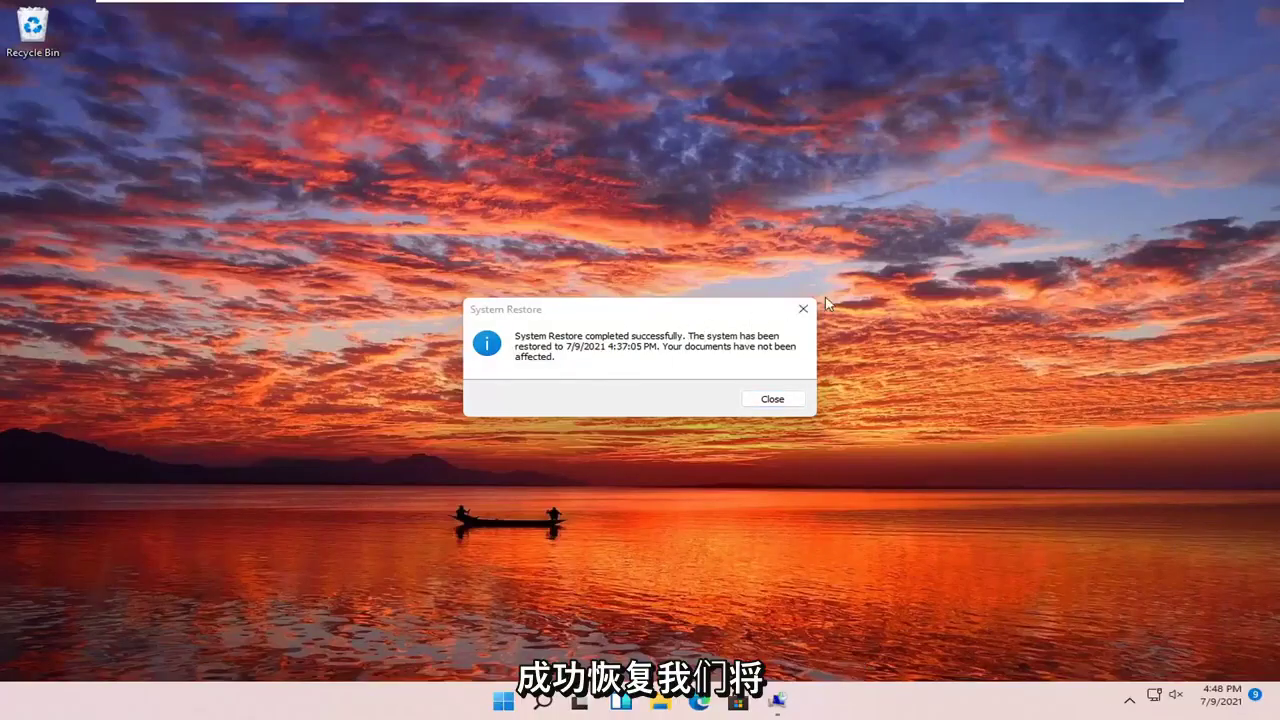
pyautogui.click(803, 309)
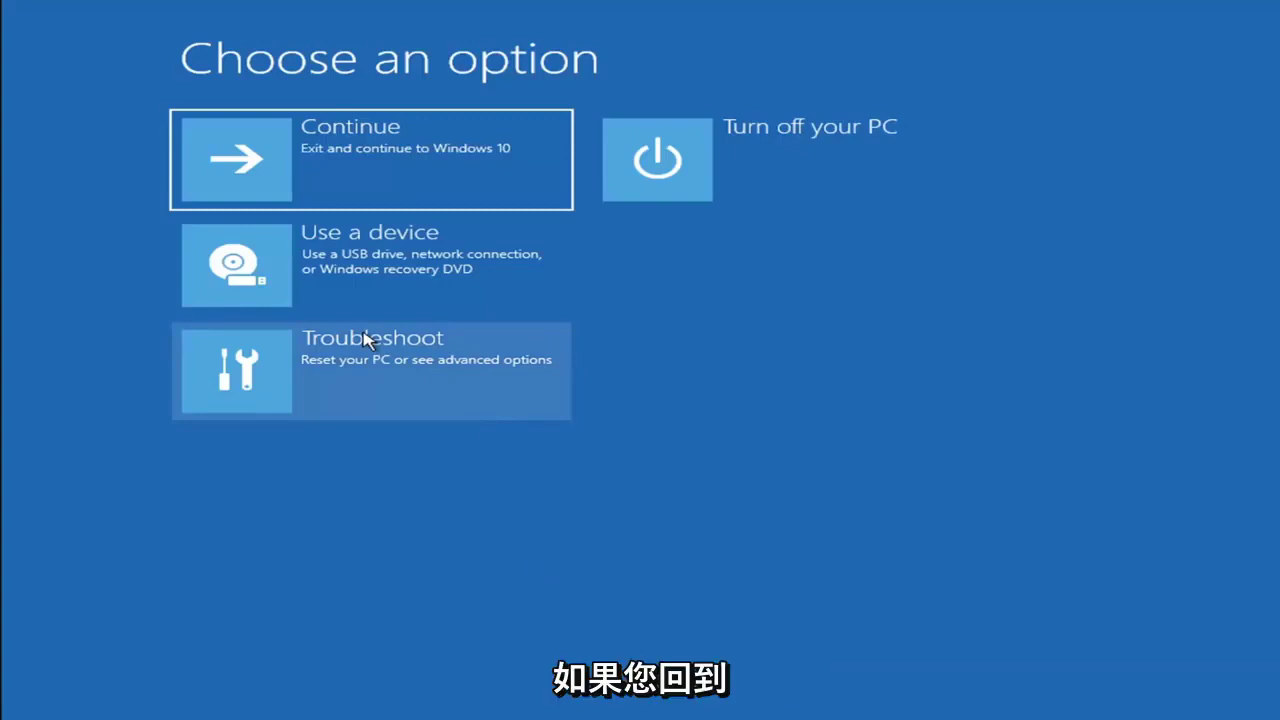
# Review the choices offered by Reset this PC under Troubleshoot and return to the initial recovery options.
pyautogui.click(372, 380)
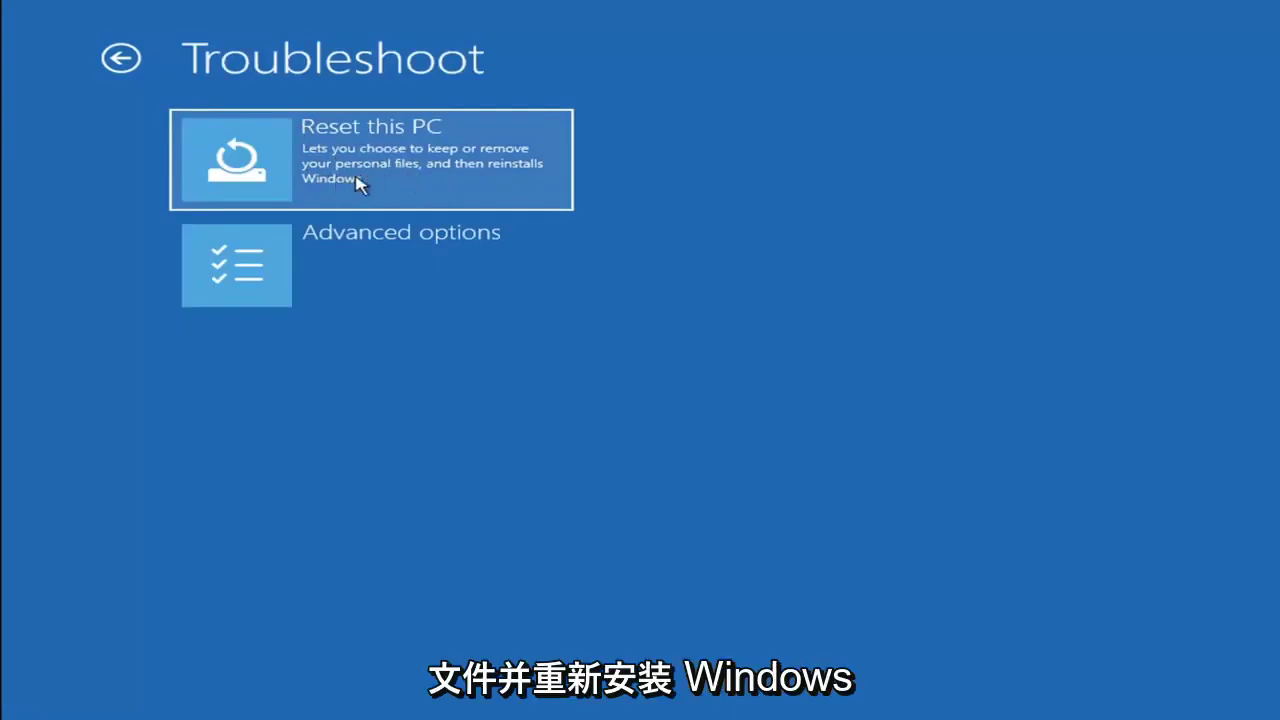
pyautogui.click(423, 180)
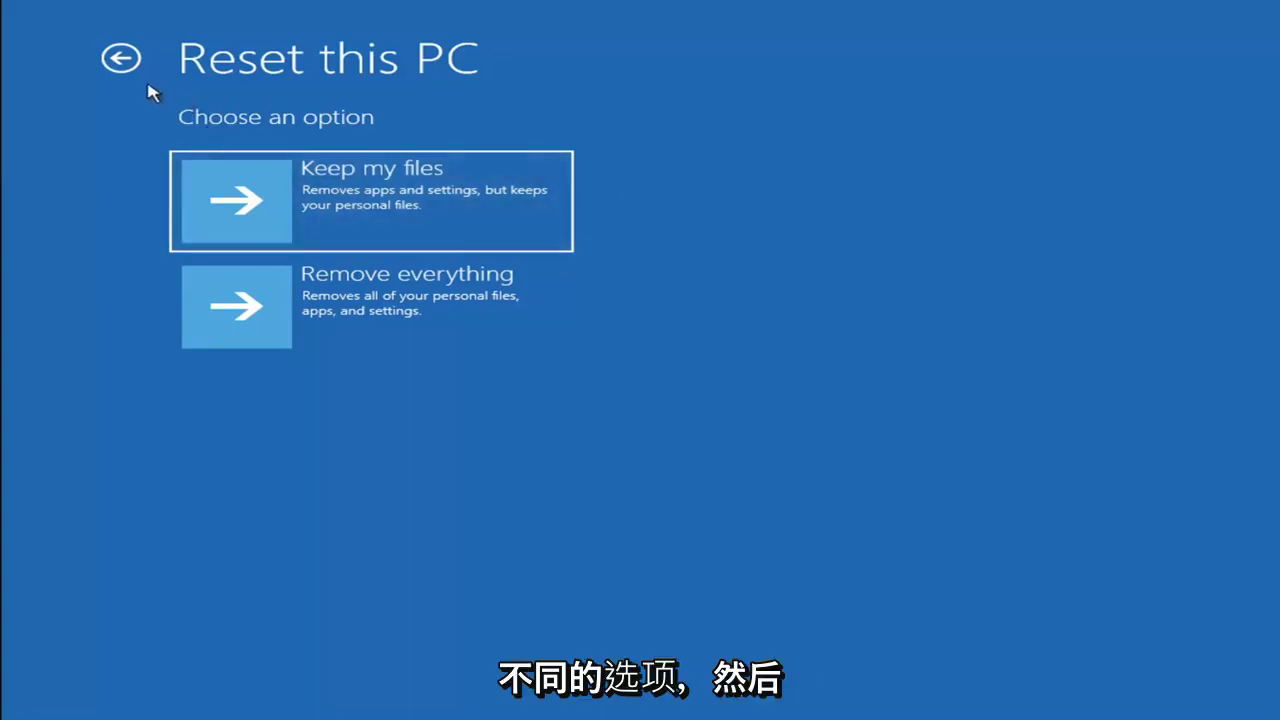
pyautogui.click(120, 58)
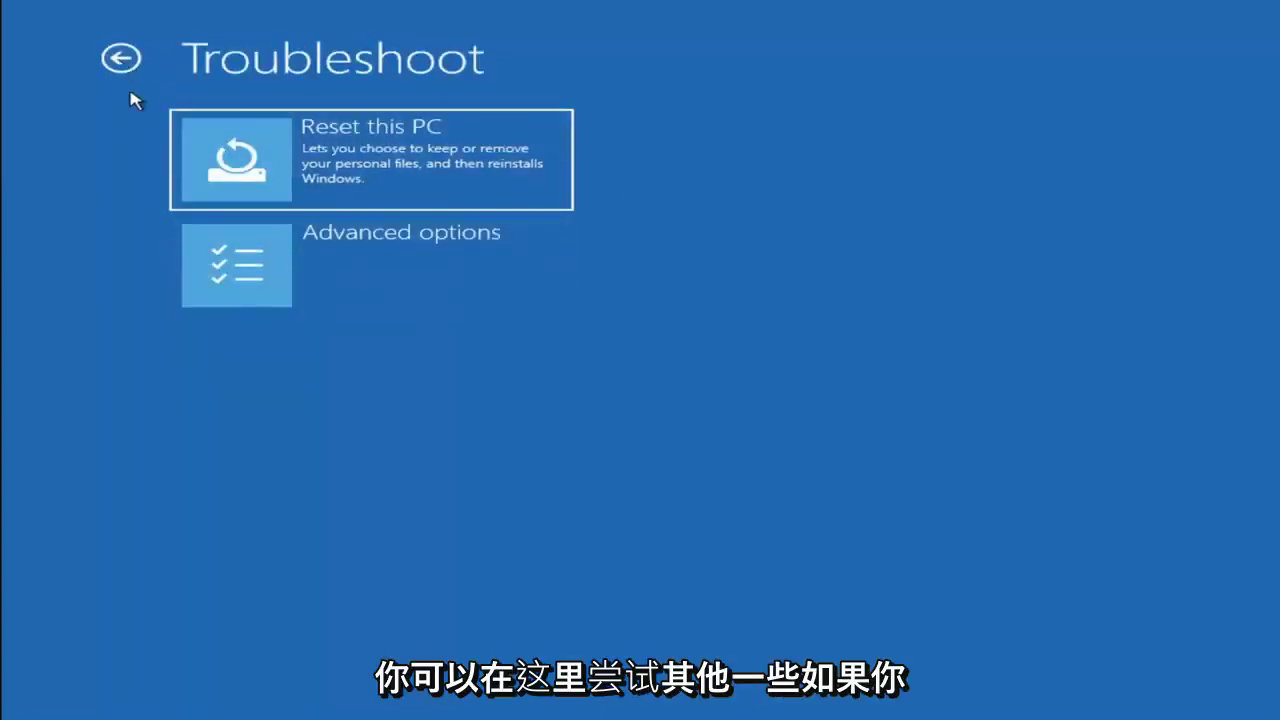
pyautogui.click(120, 58)
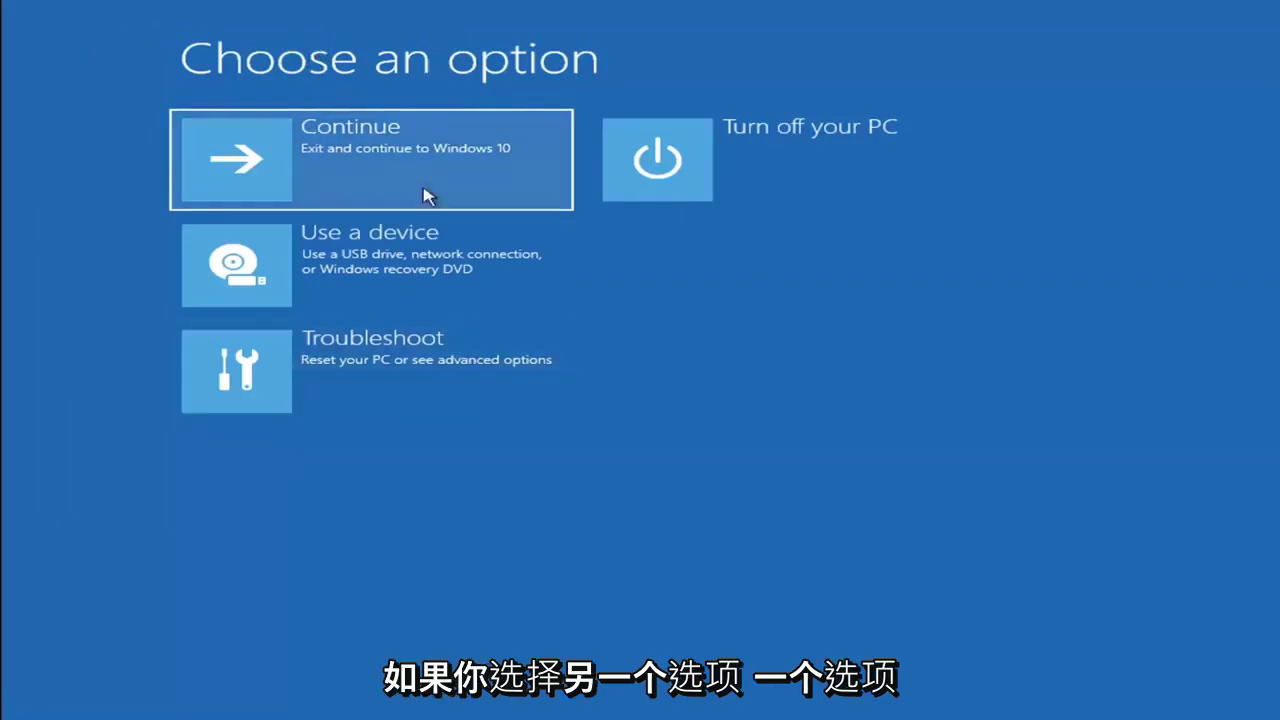
# Open Command Prompt from the advanced troubleshooting options, switch to drive C: and list its directory with dir.
pyautogui.click(389, 378)
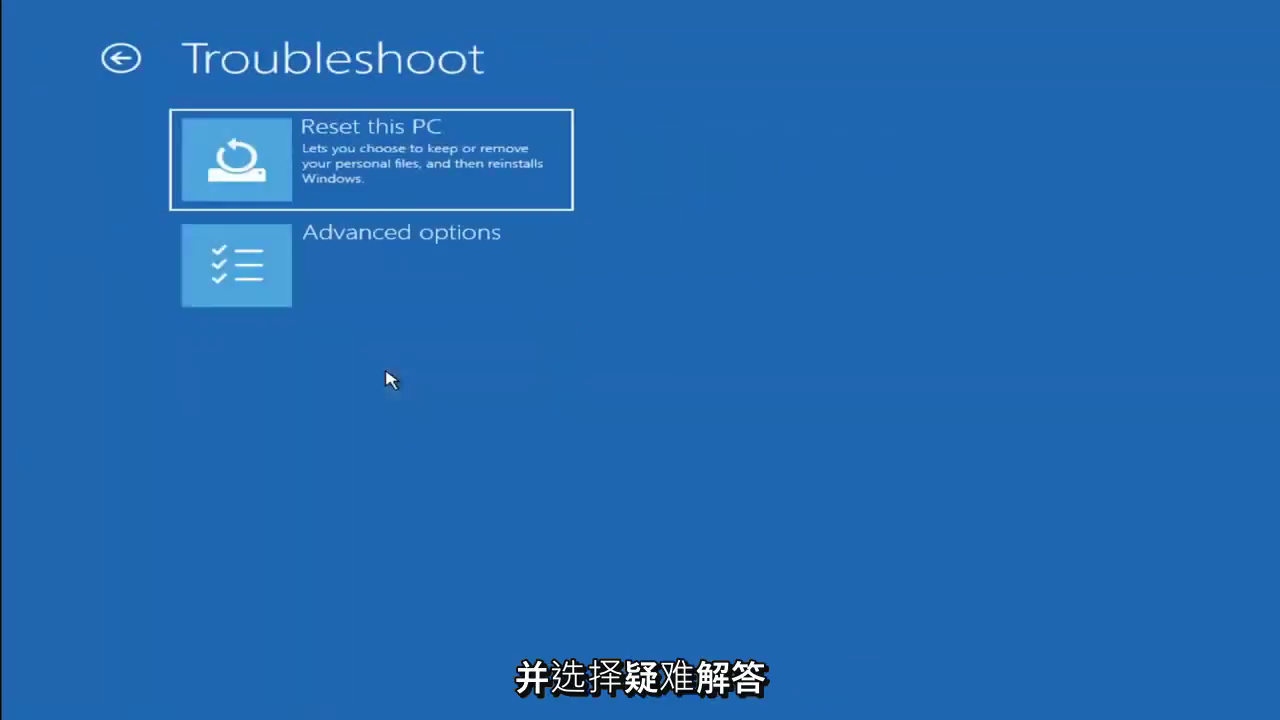
pyautogui.click(385, 276)
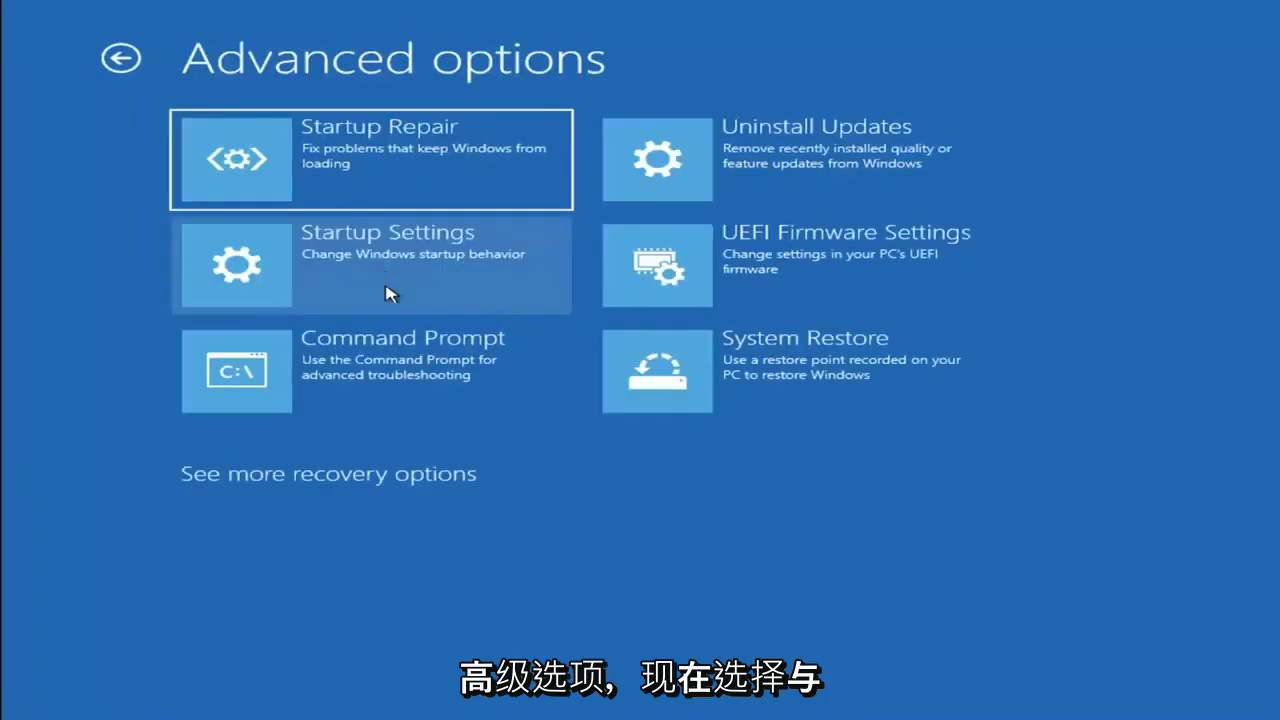
pyautogui.click(296, 376)
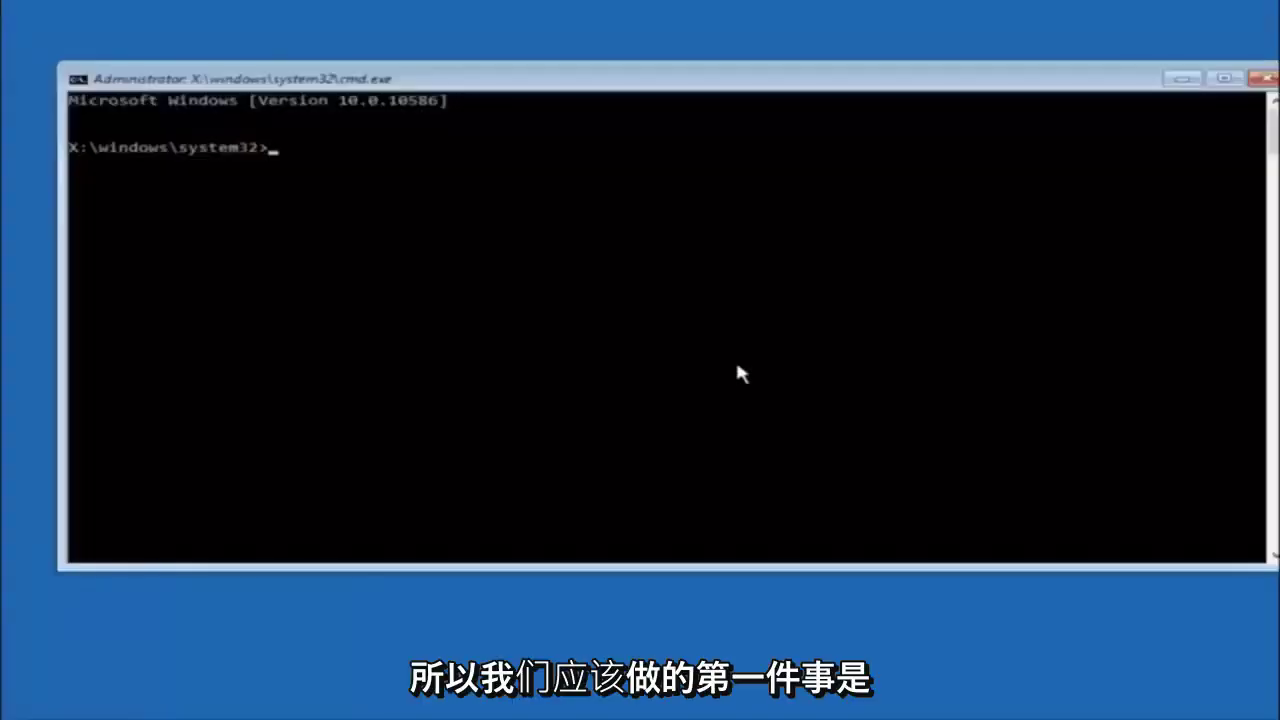
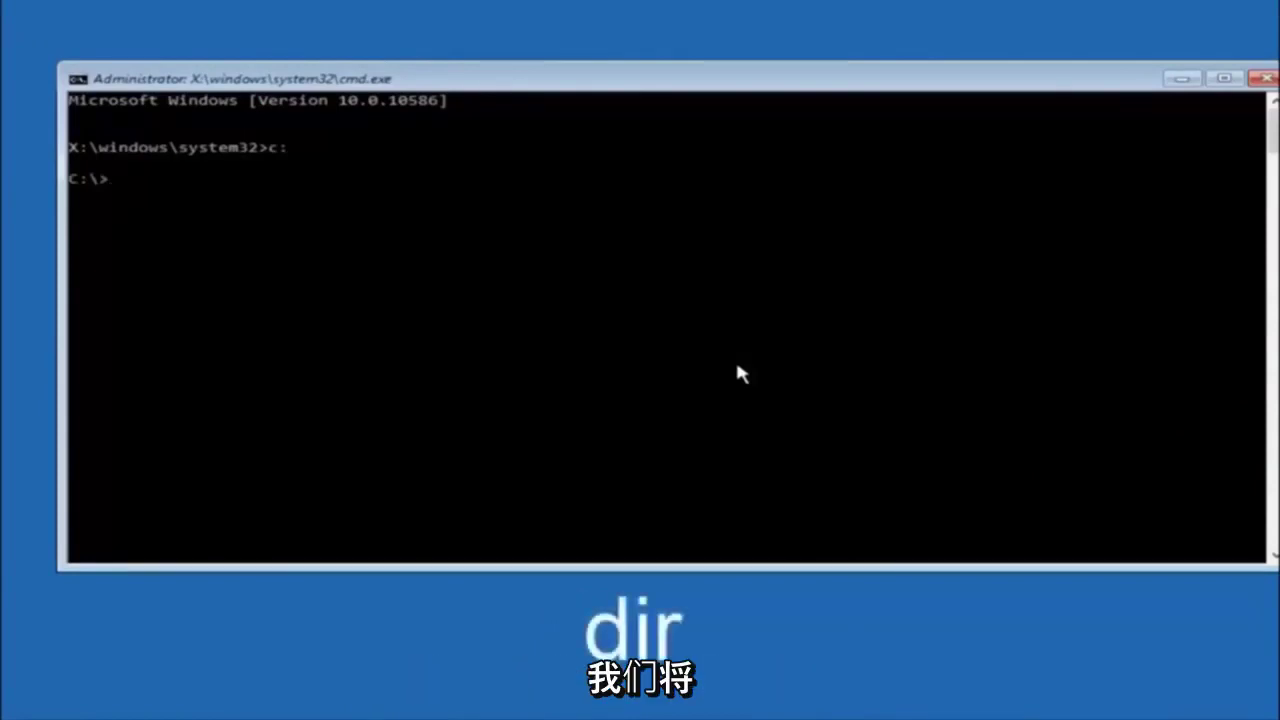
pyautogui.write('dir')
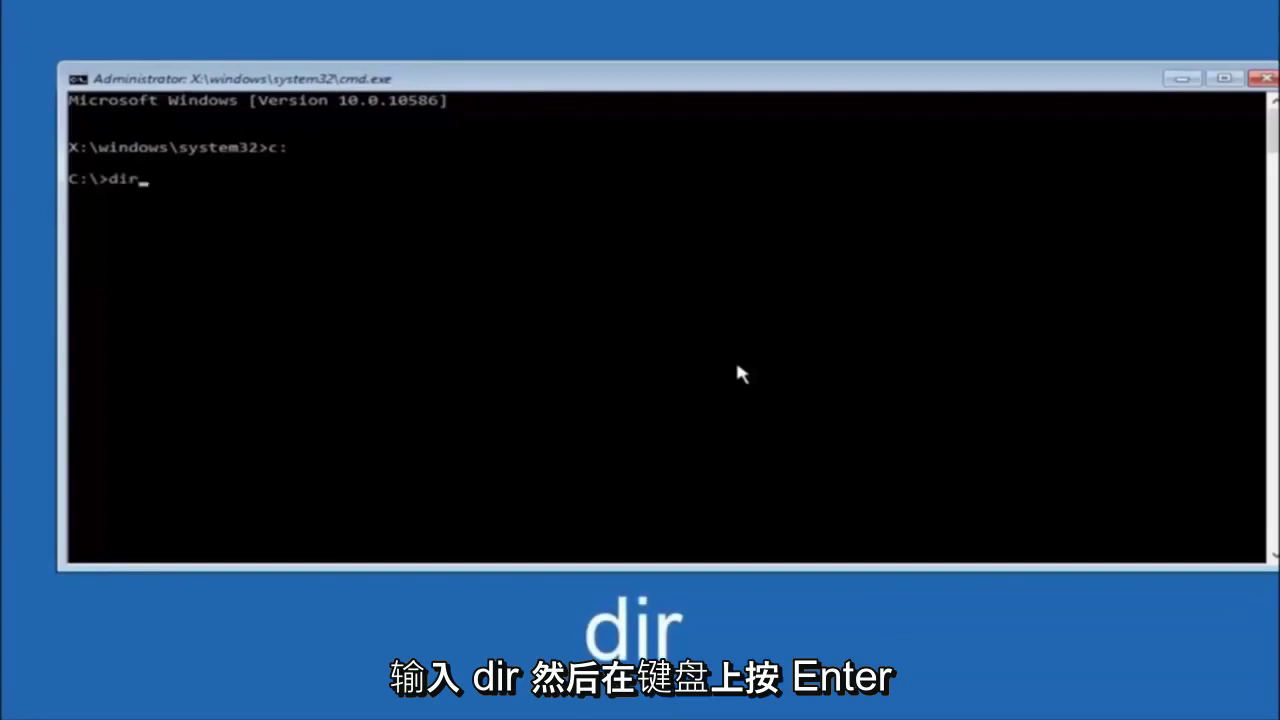
pyautogui.press('Return')
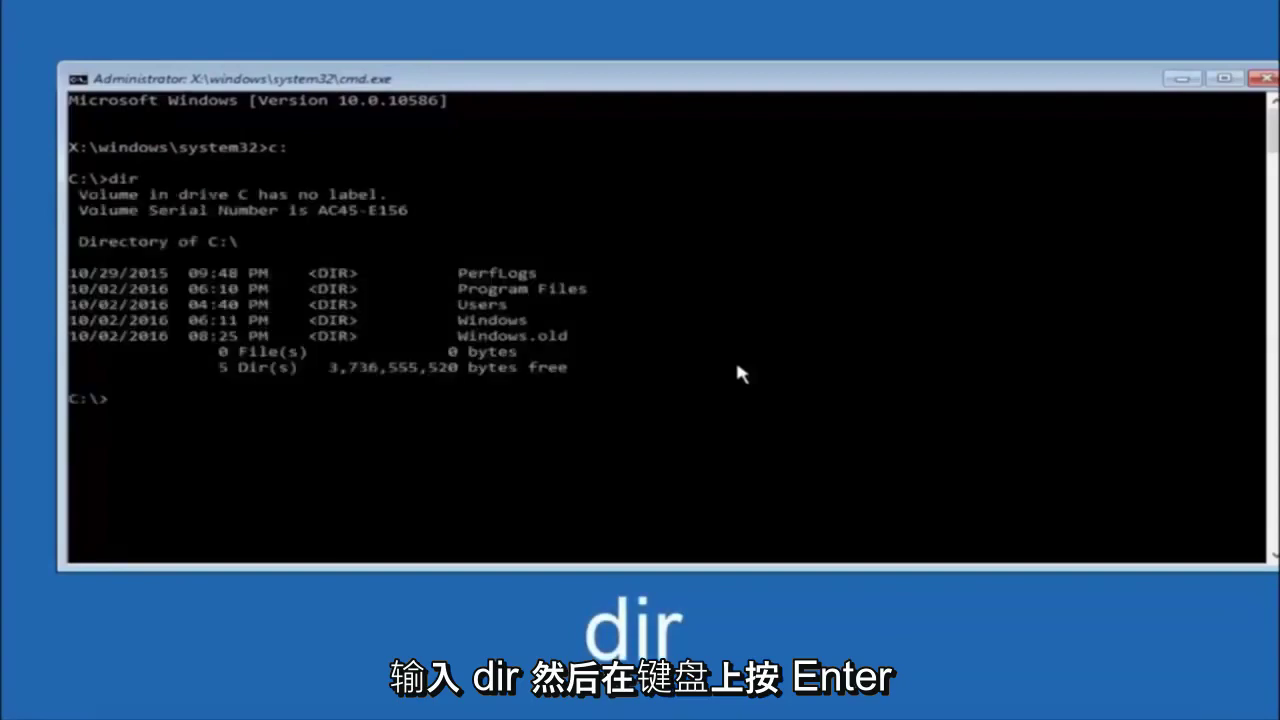
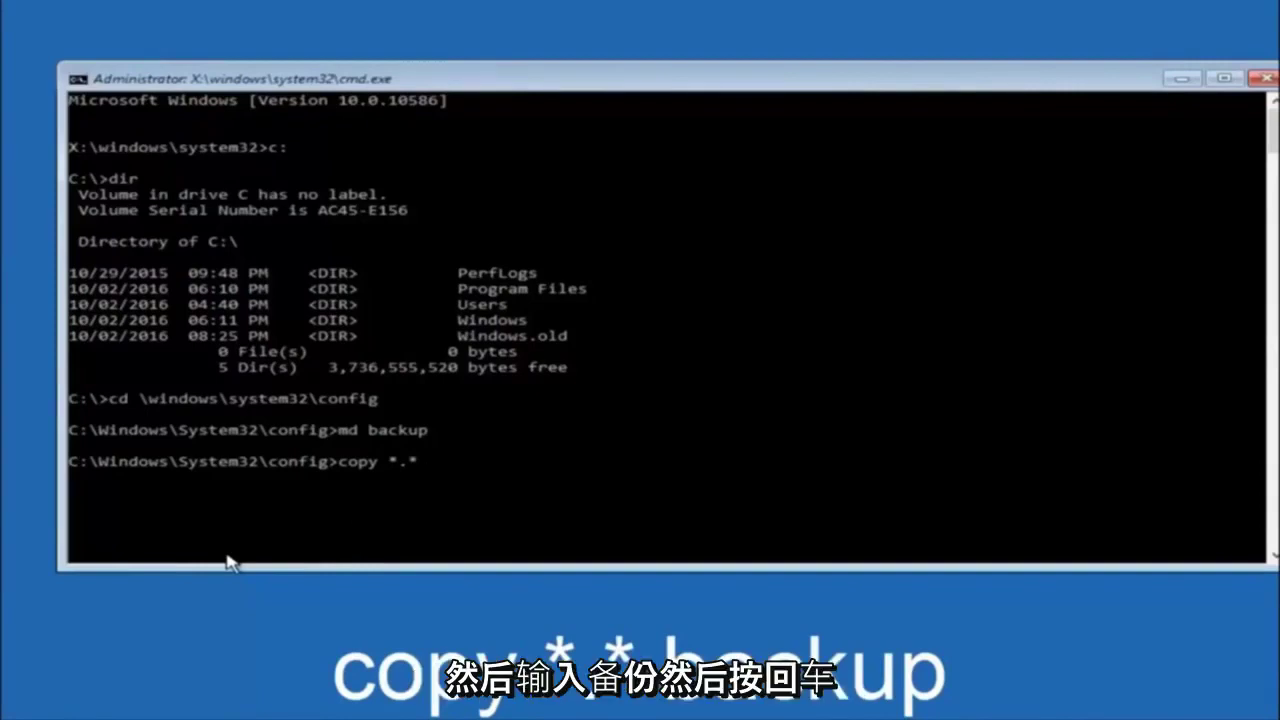
# Copy all files in C:\Windows\System32\config with copy *.* backup, and change to the regback directory.
pyautogui.write('backup')
pyautogui.press('Return')
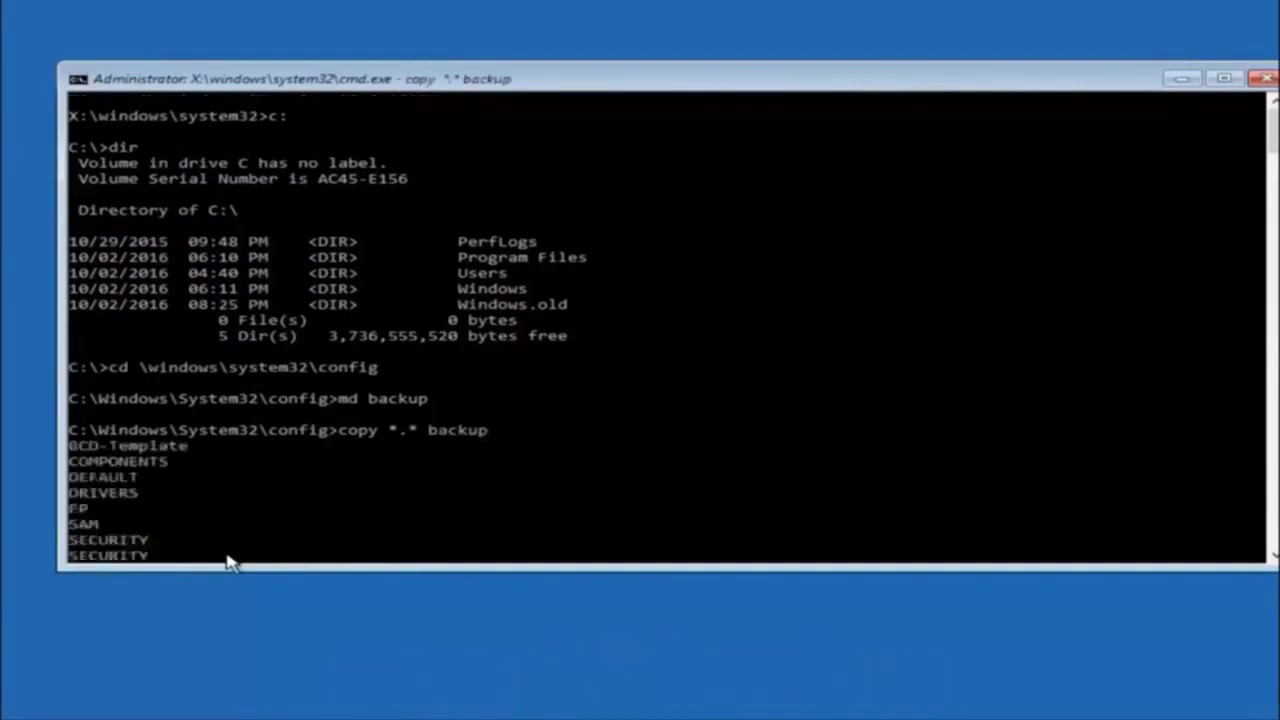
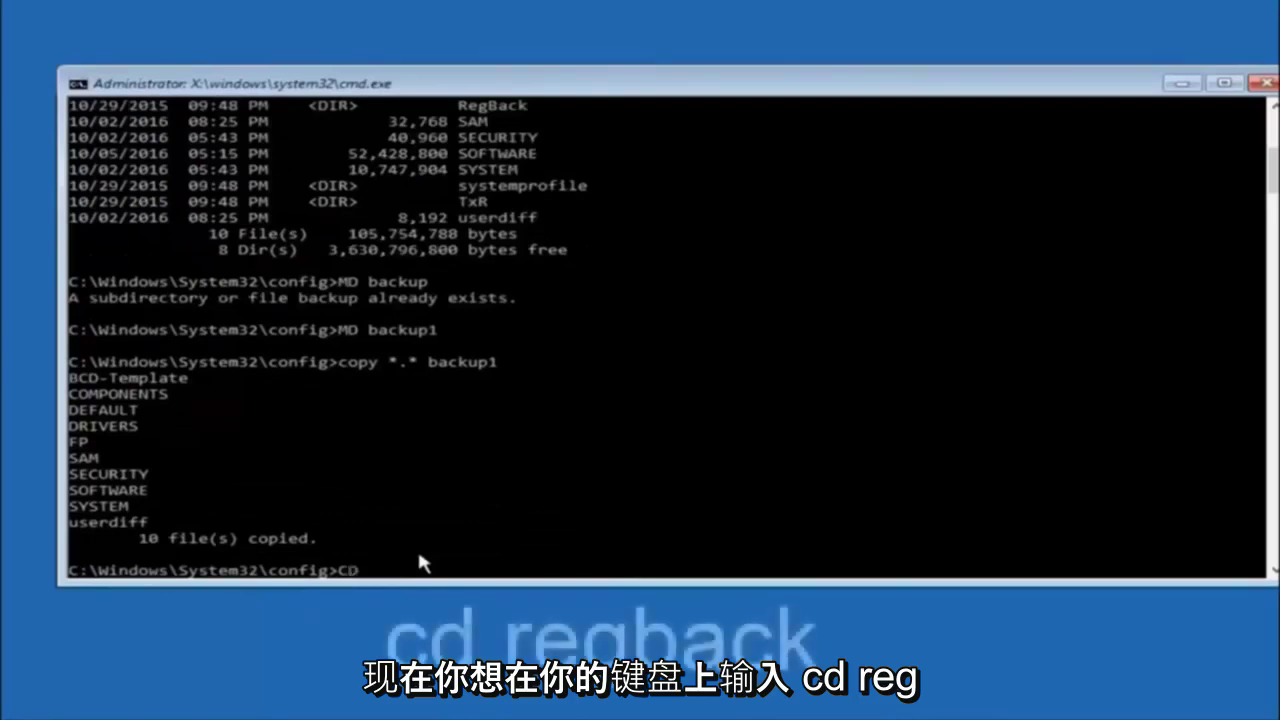
pyautogui.write('reg')
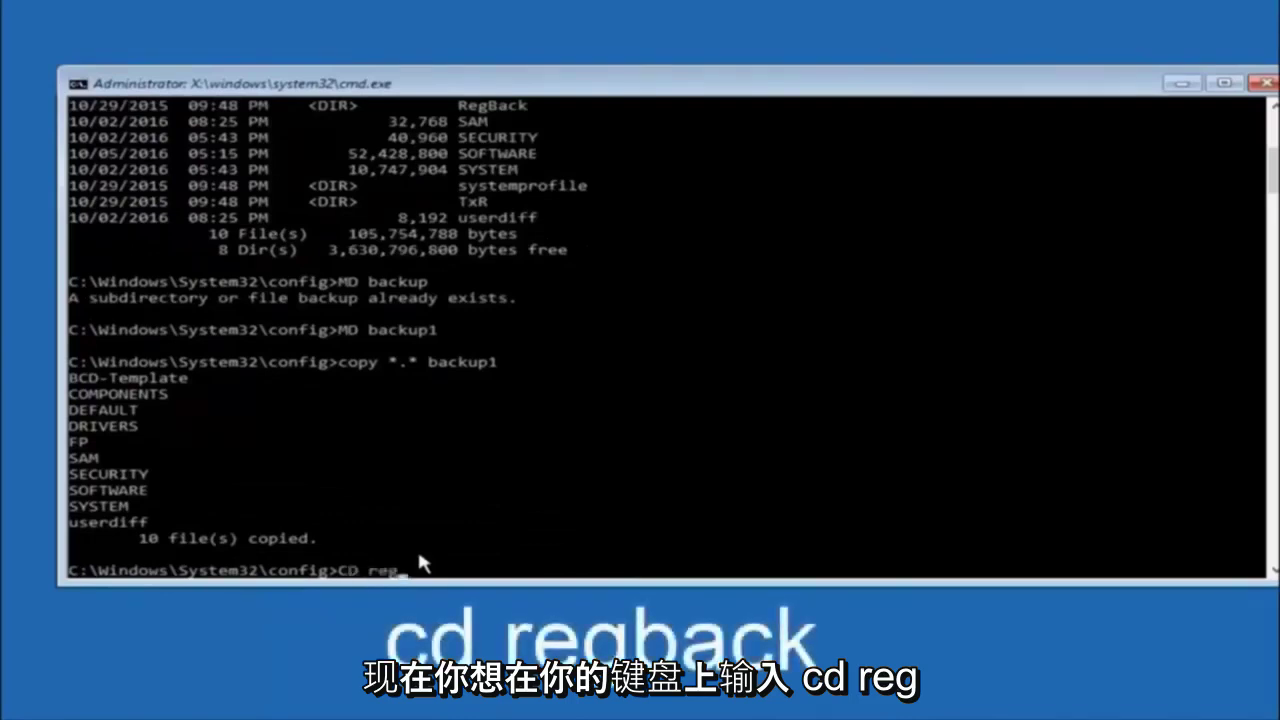
pyautogui.write('back')
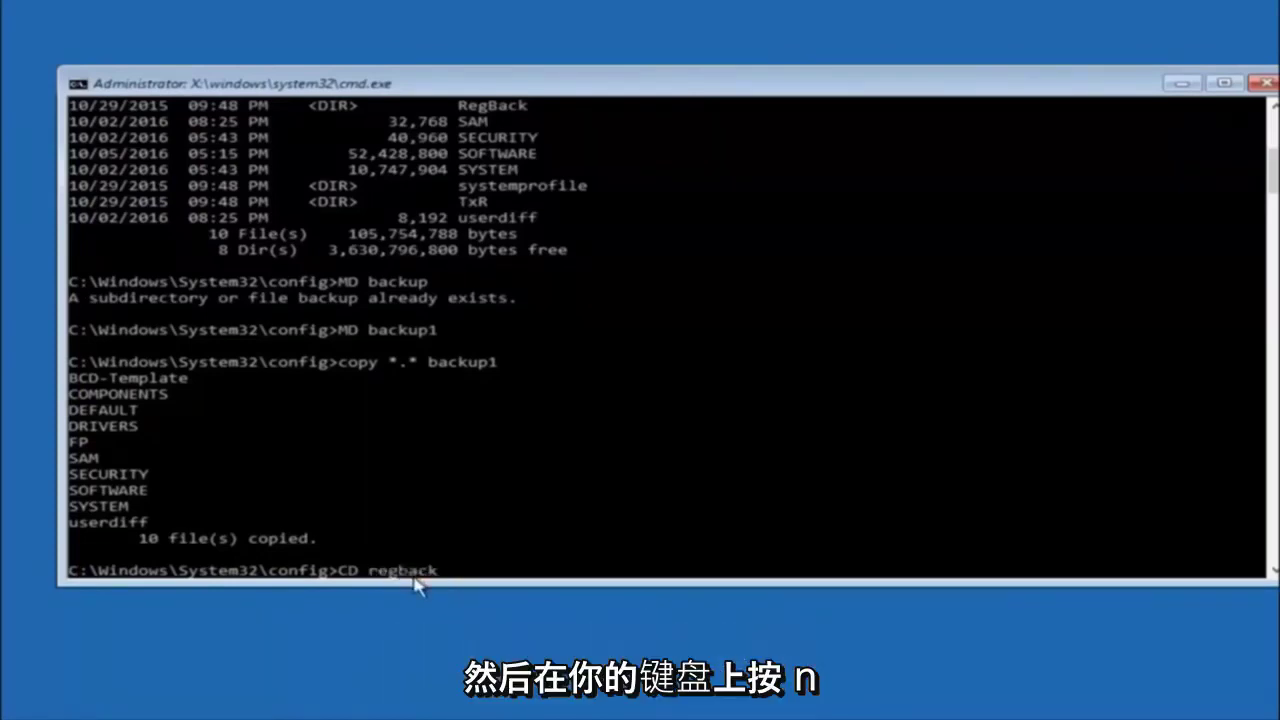
pyautogui.press('Return')
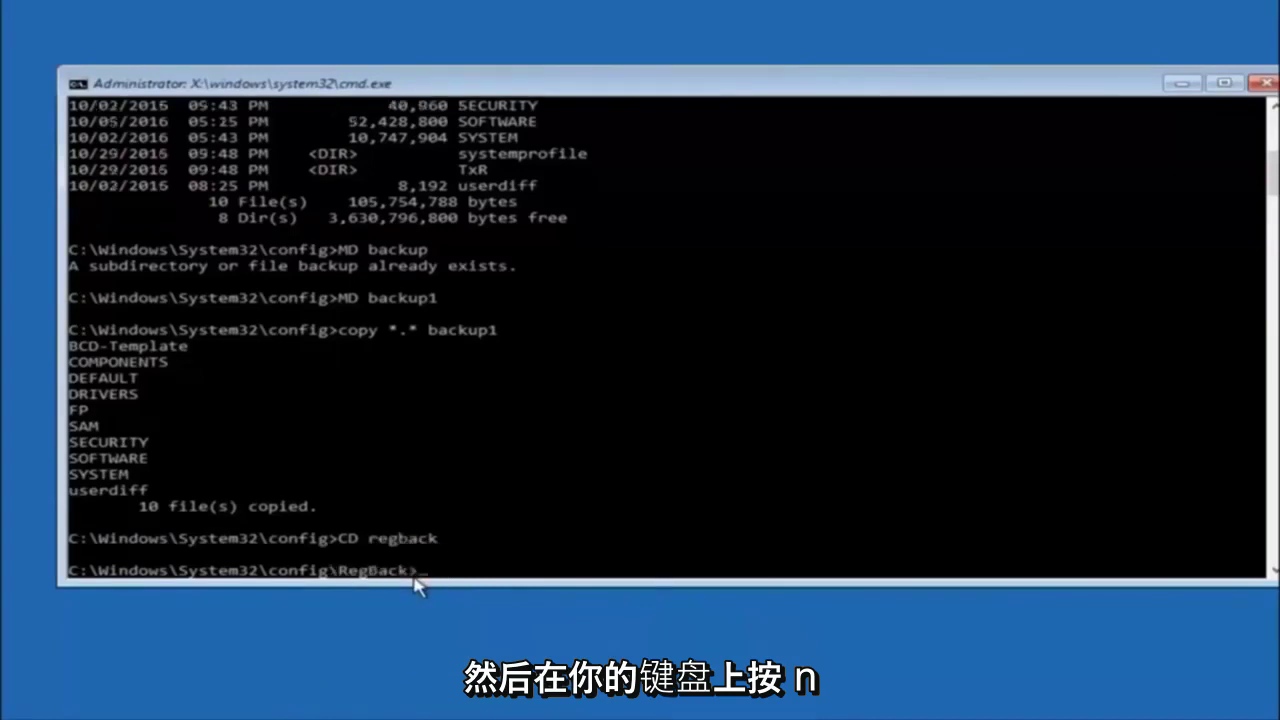
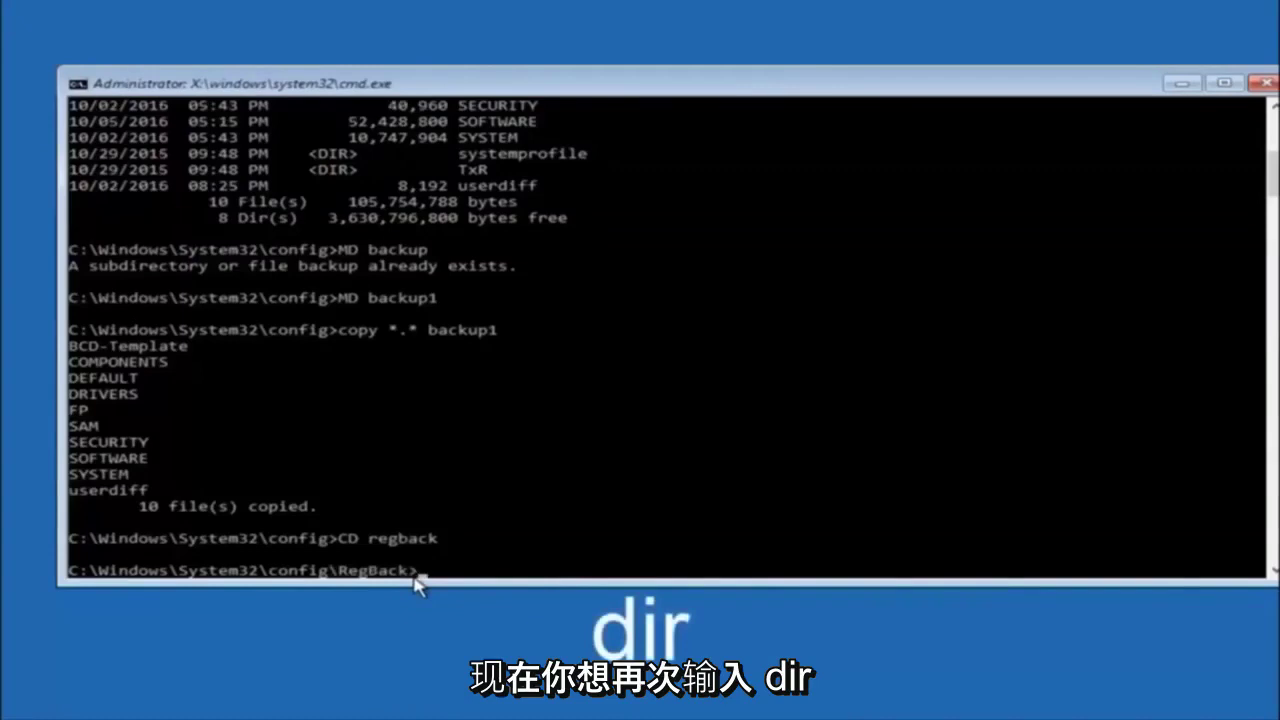
# List the contents of the RegBack directory with dir.
pyautogui.write('dir')
pyautogui.press('Return')
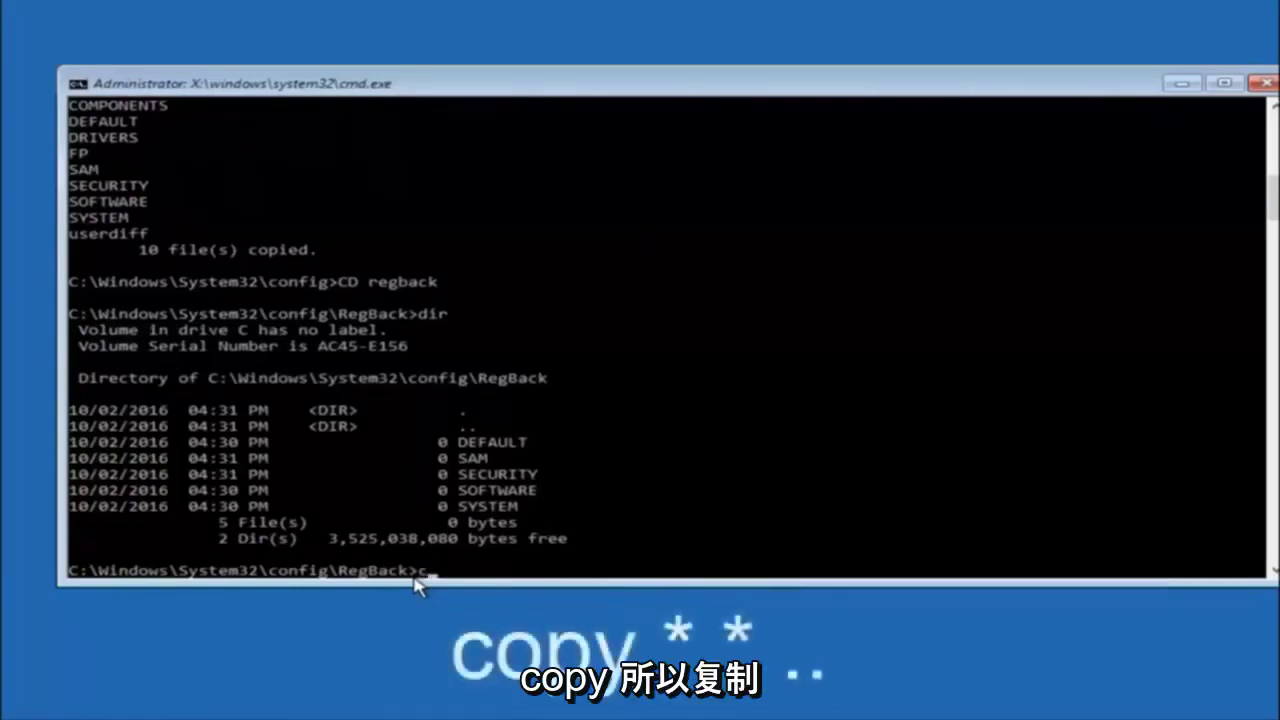
# Copy all RegBack files into the parent config directory with copy *.* .., overwriting all existing files, and close Command Prompt.
pyautogui.write('copy *.* ..')
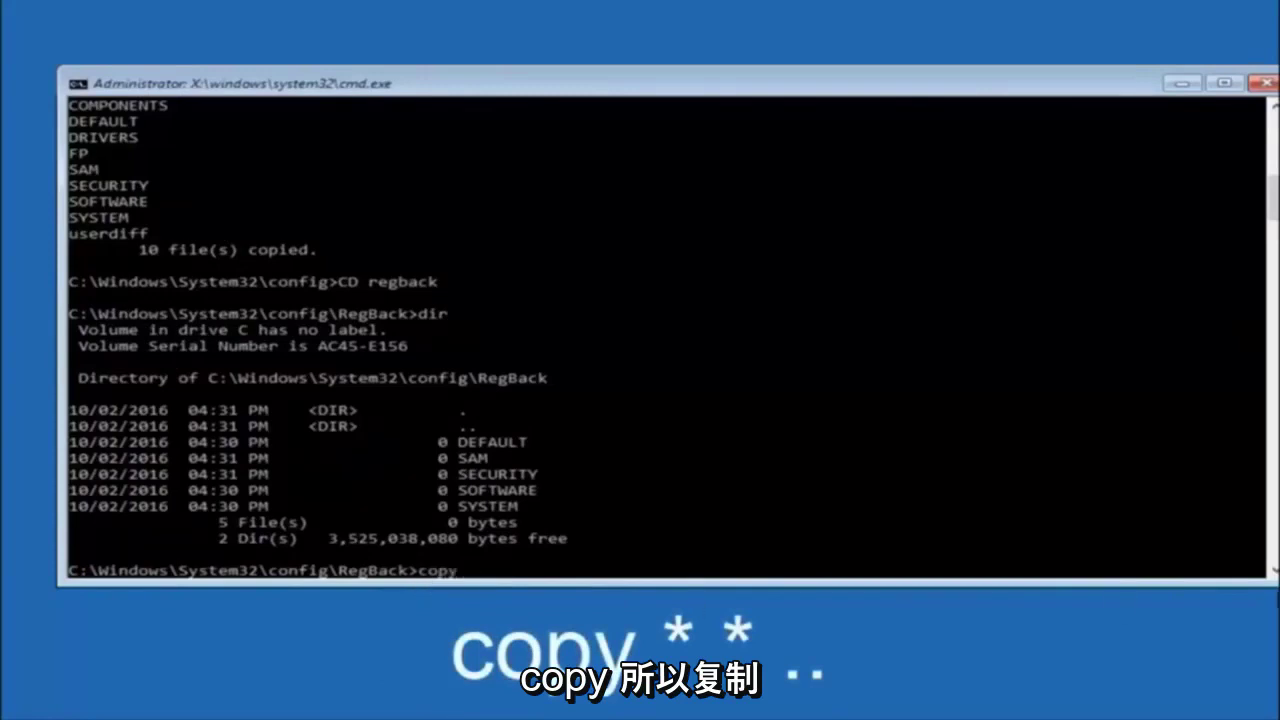
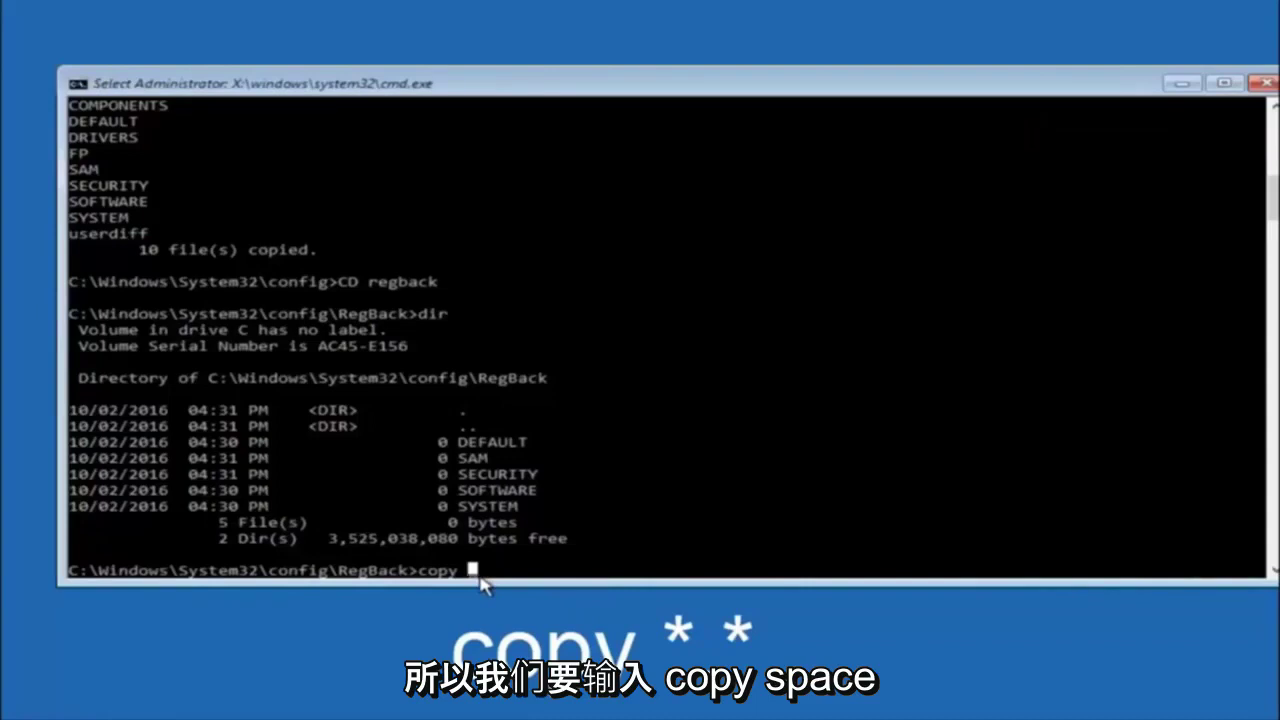
pyautogui.write('*')
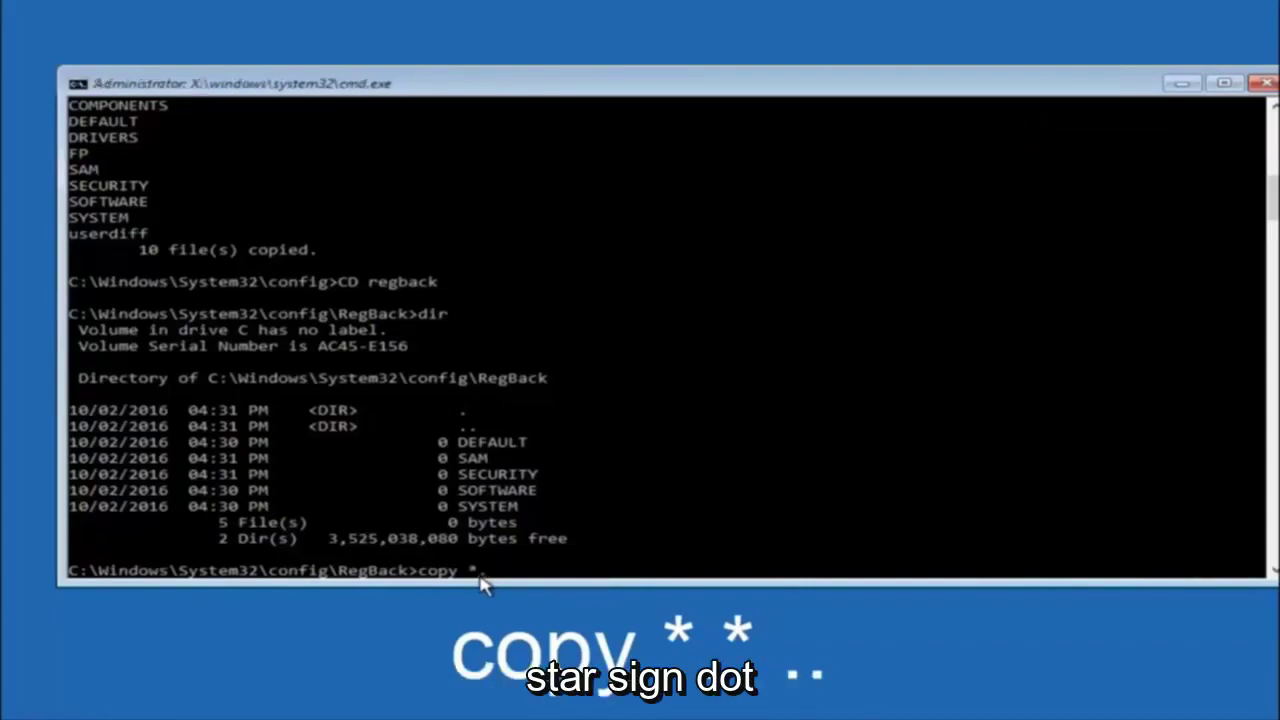
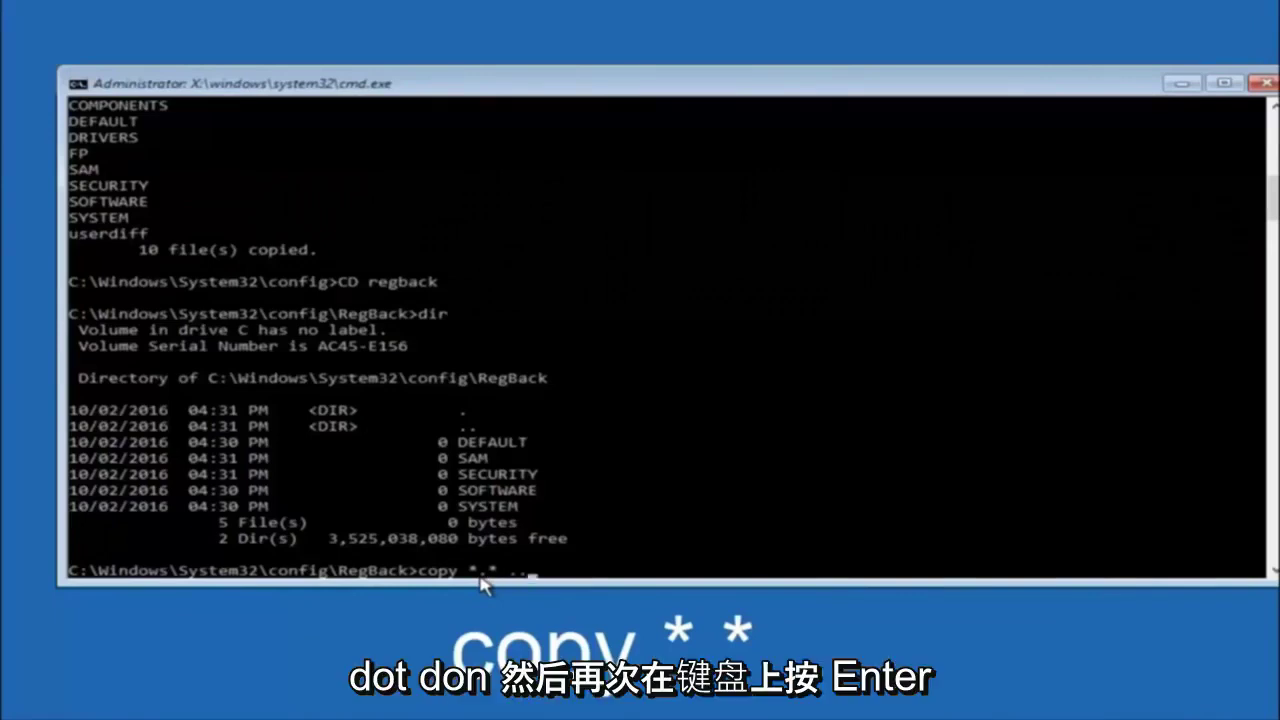
pyautogui.press('Return')
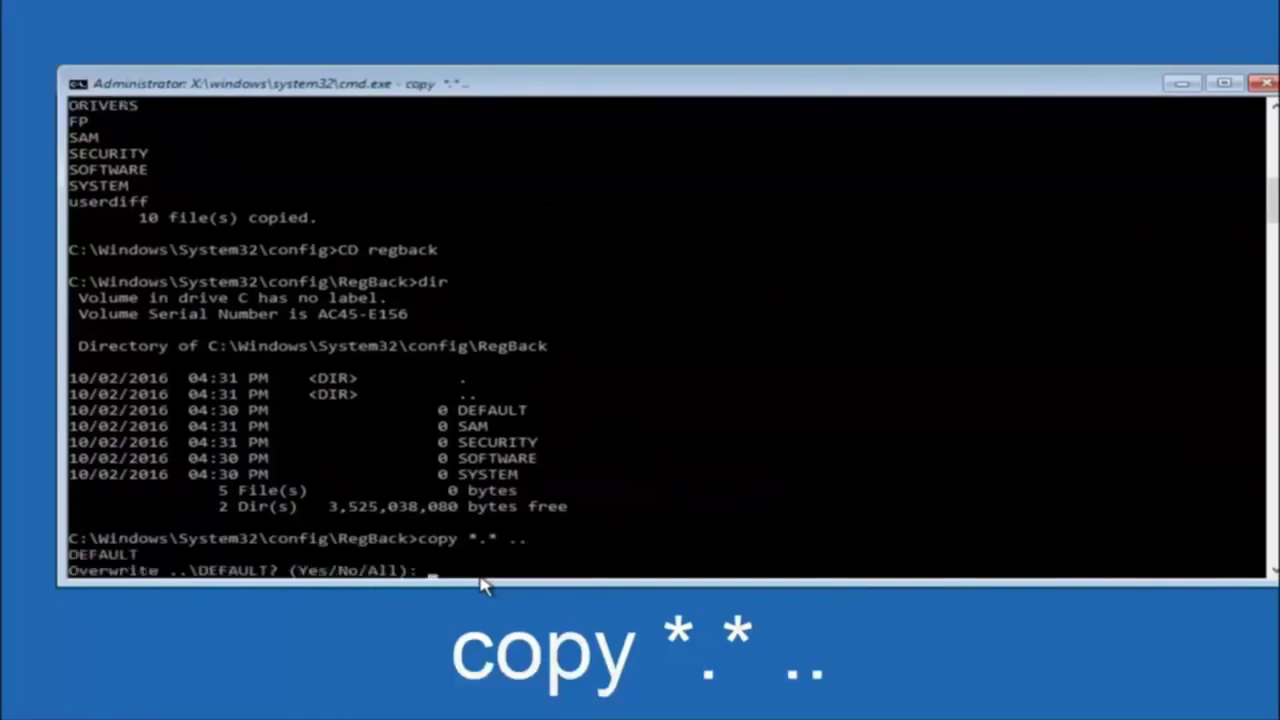
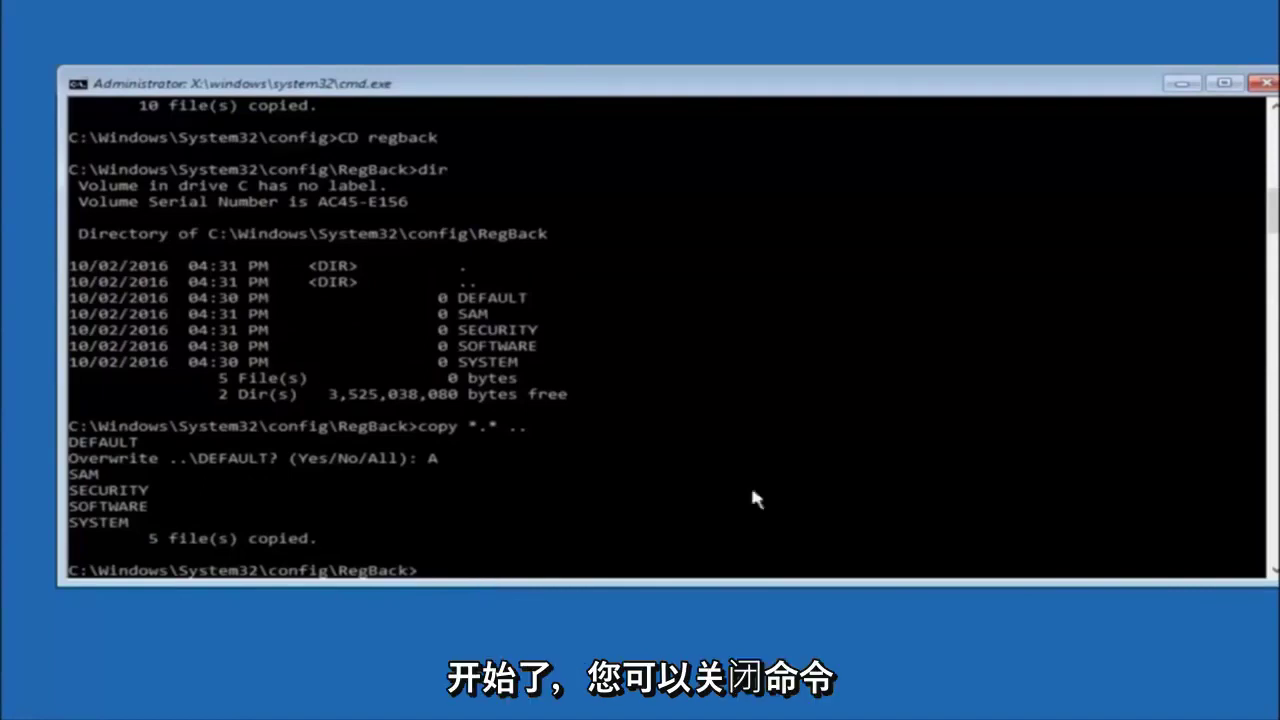
pyautogui.click(1264, 83)
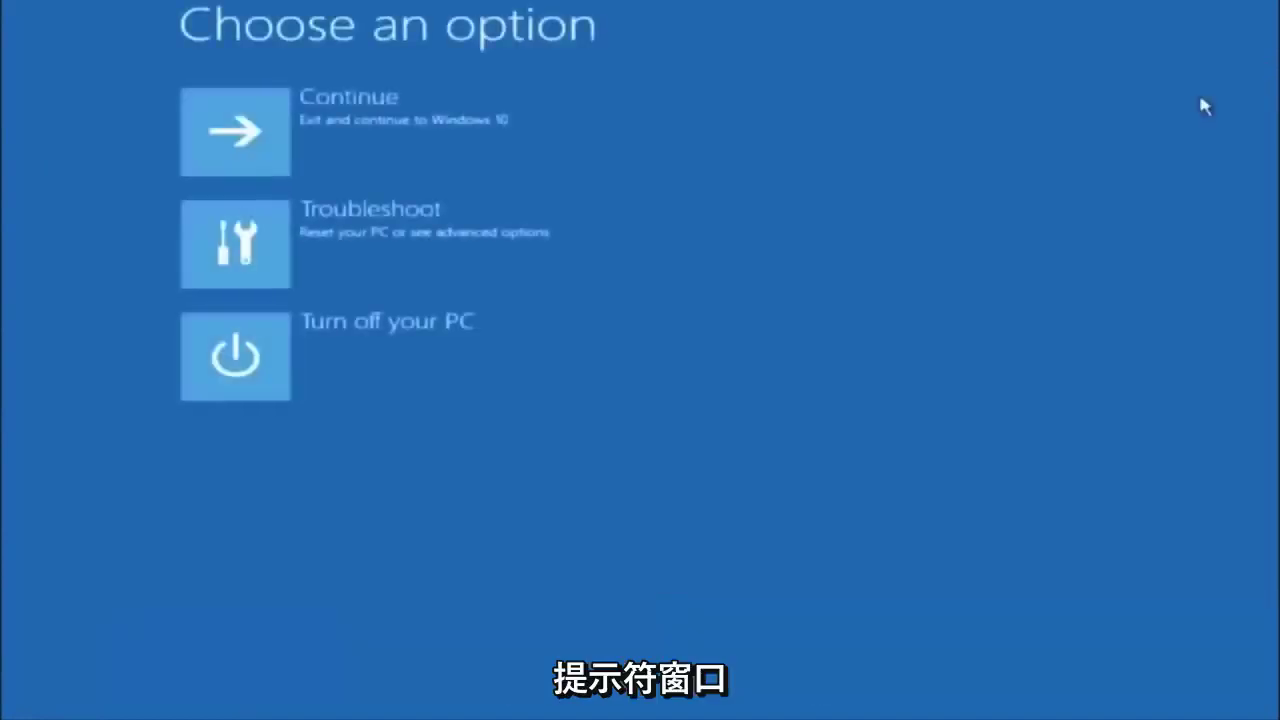